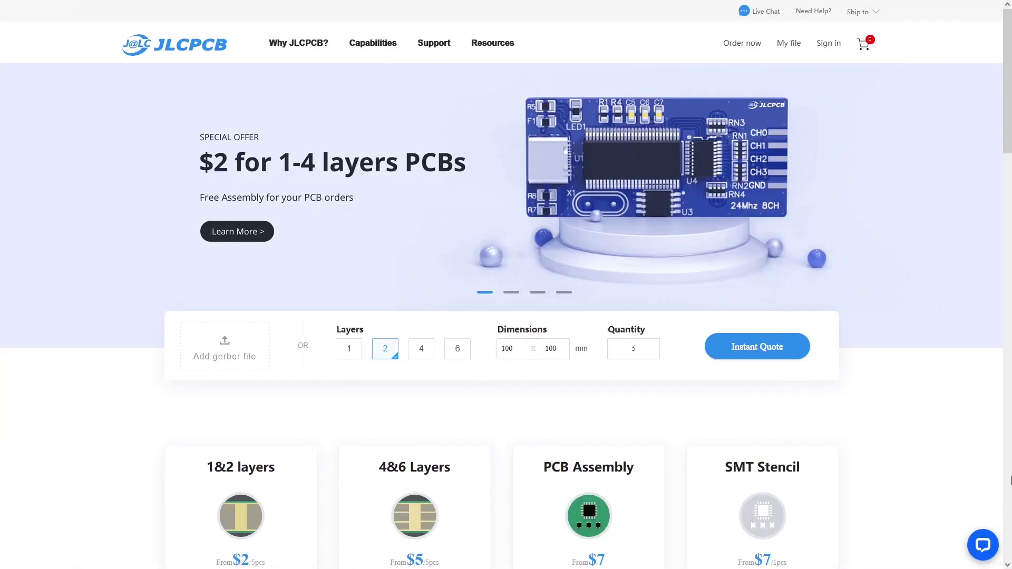
Upload the gerber zip to JLCPCB's instant quote as a 2-layer board with SMT assembly ($10.5)
{"action": "left_click", "coordinate": [806, 356]}
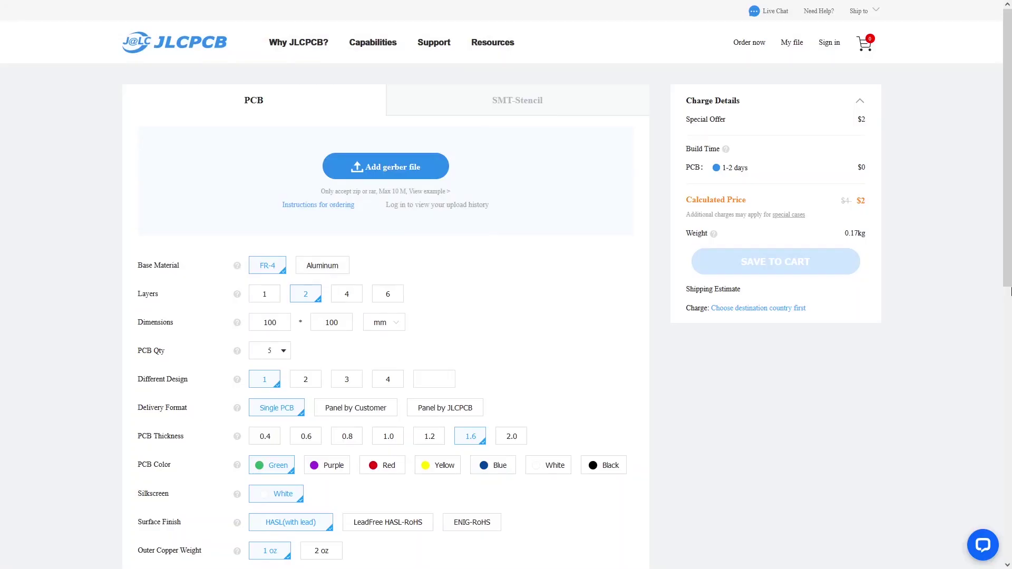
{"action": "left_click", "coordinate": [405, 167]}
{"action": "double_click", "coordinate": [32, 100]}
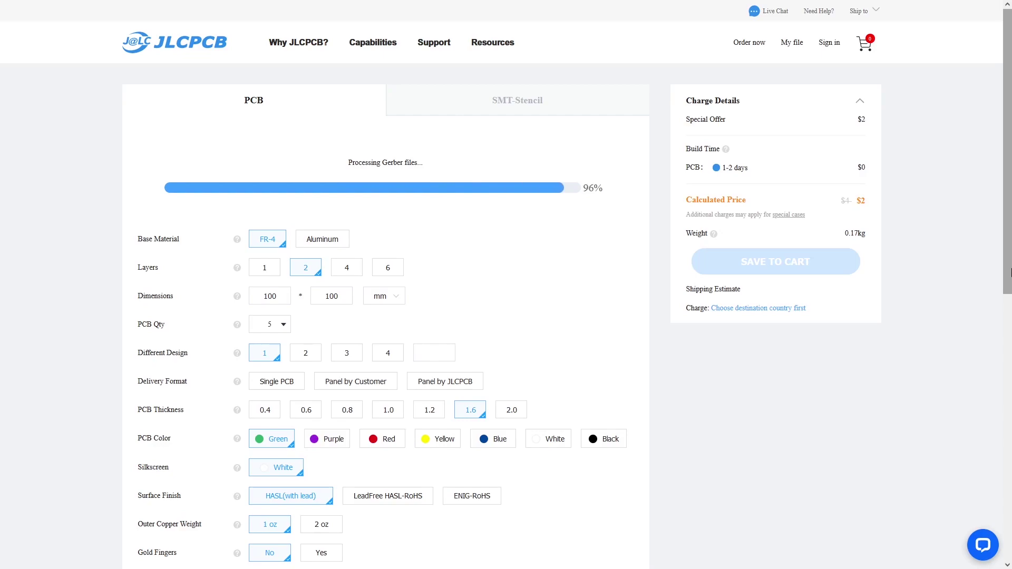
{"action": "scroll", "coordinate": [1010, 271], "scroll_direction": "down", "scroll_amount": 10}
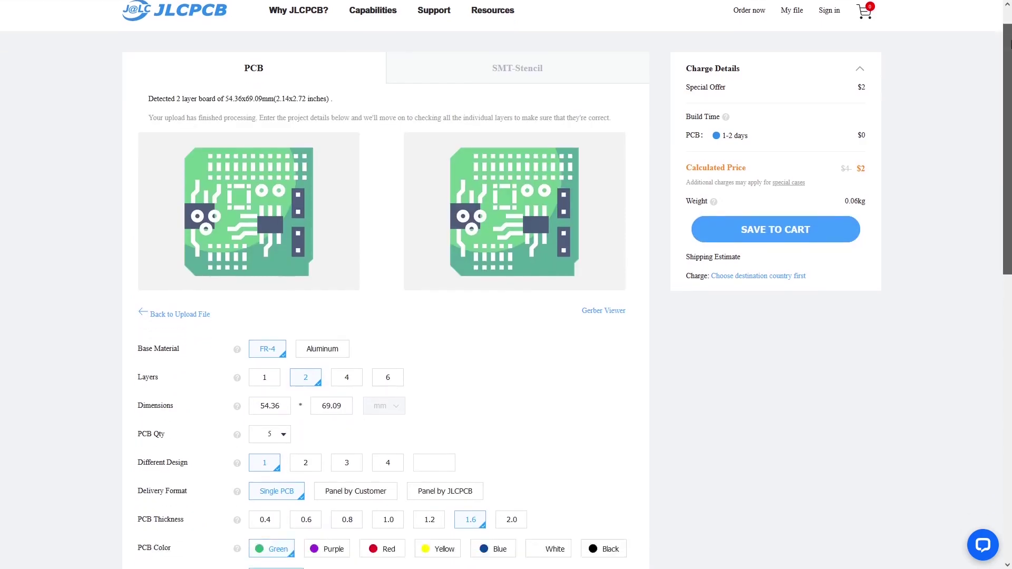
{"action": "left_click", "coordinate": [622, 287]}
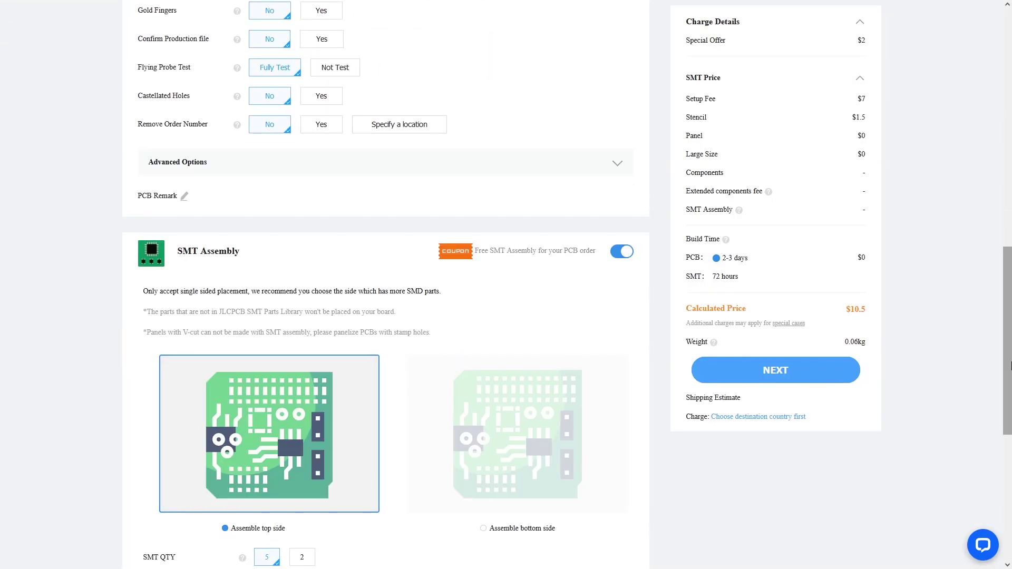
{"action": "scroll", "coordinate": [1010, 467], "scroll_direction": "down", "scroll_amount": 5}
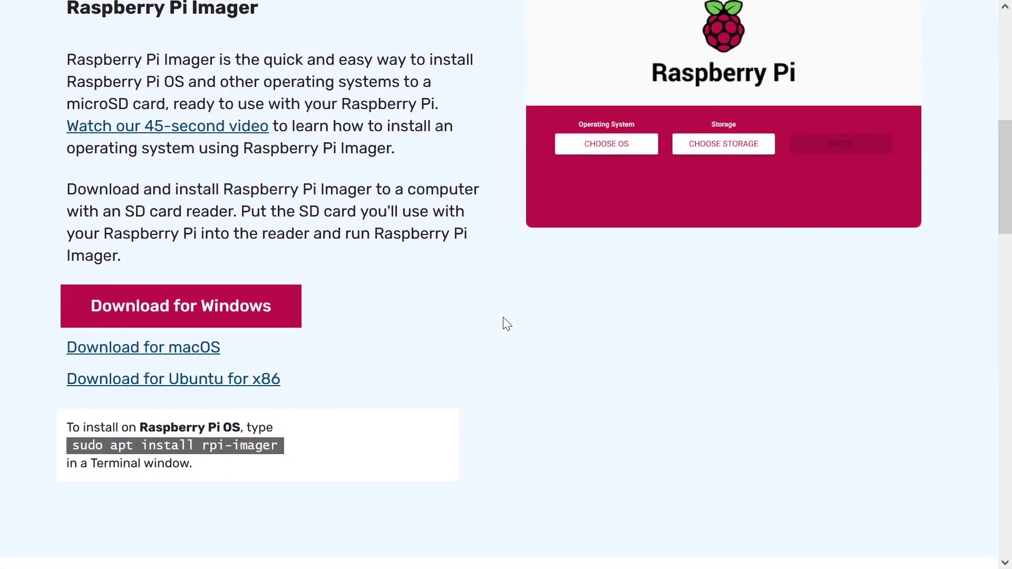
Download imager_1.6.2.exe for Windows, install it, and launch Raspberry Pi Imager v1.6.2
{"action": "left_click", "coordinate": [252, 305]}
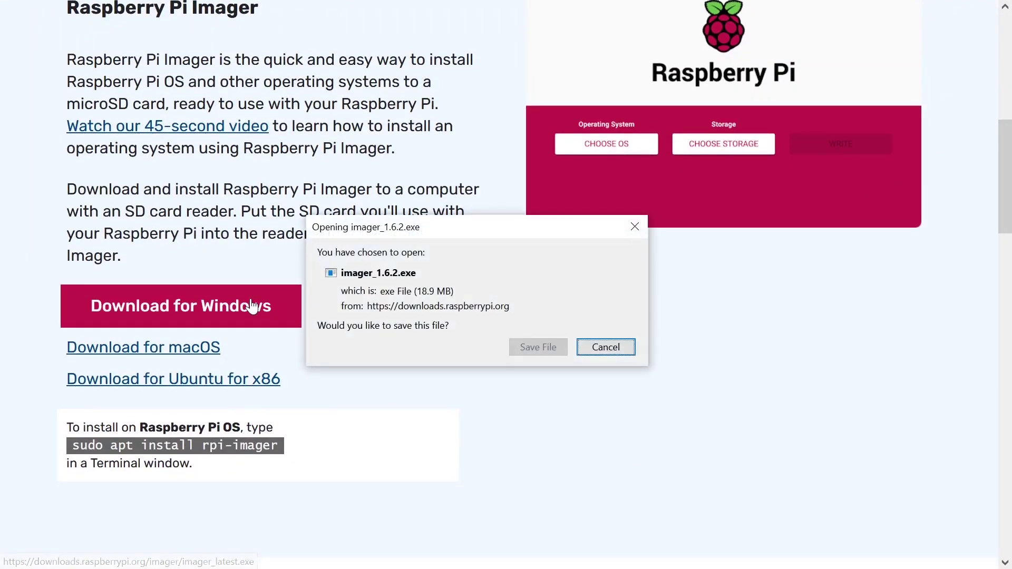
{"action": "left_click", "coordinate": [526, 342]}
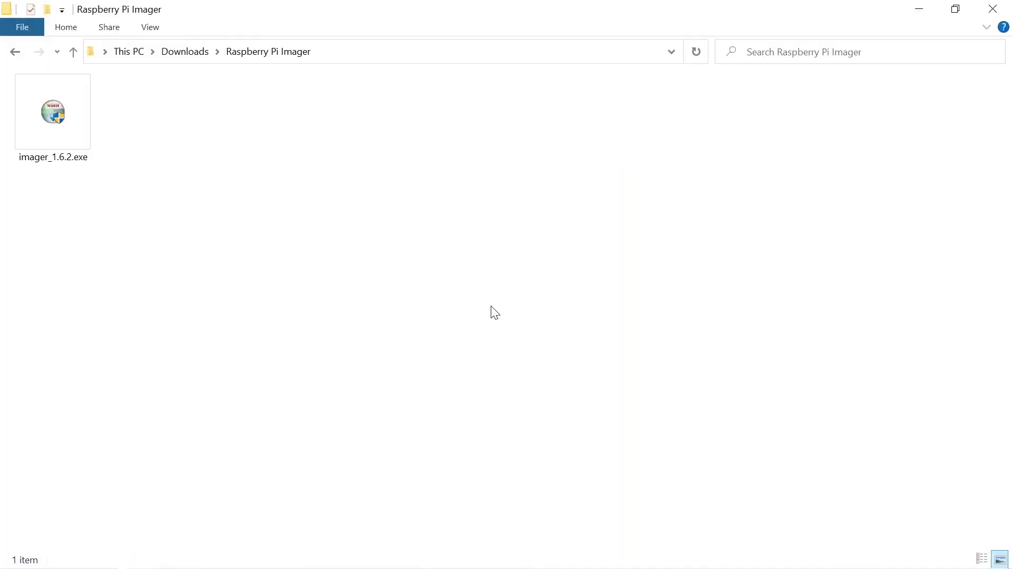
{"action": "left_click", "coordinate": [57, 118]}
{"action": "double_click", "coordinate": [58, 120]}
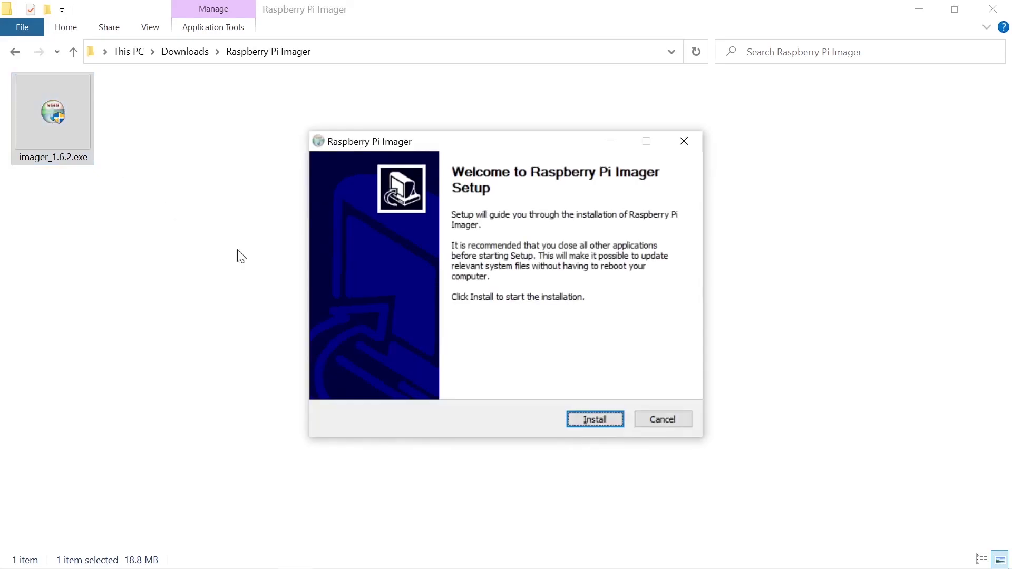
{"action": "left_click", "coordinate": [571, 419]}
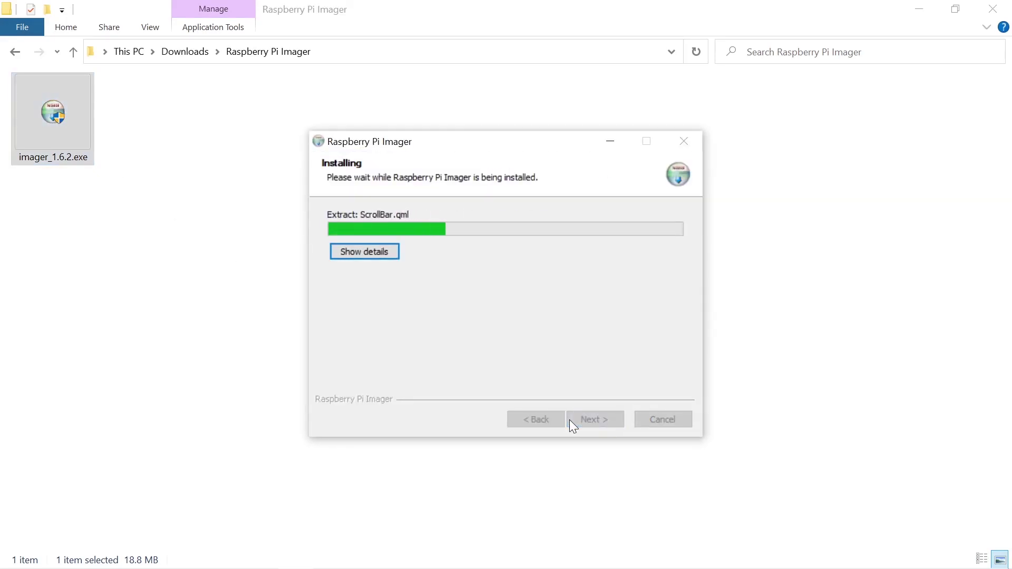
{"action": "left_click", "coordinate": [569, 420]}
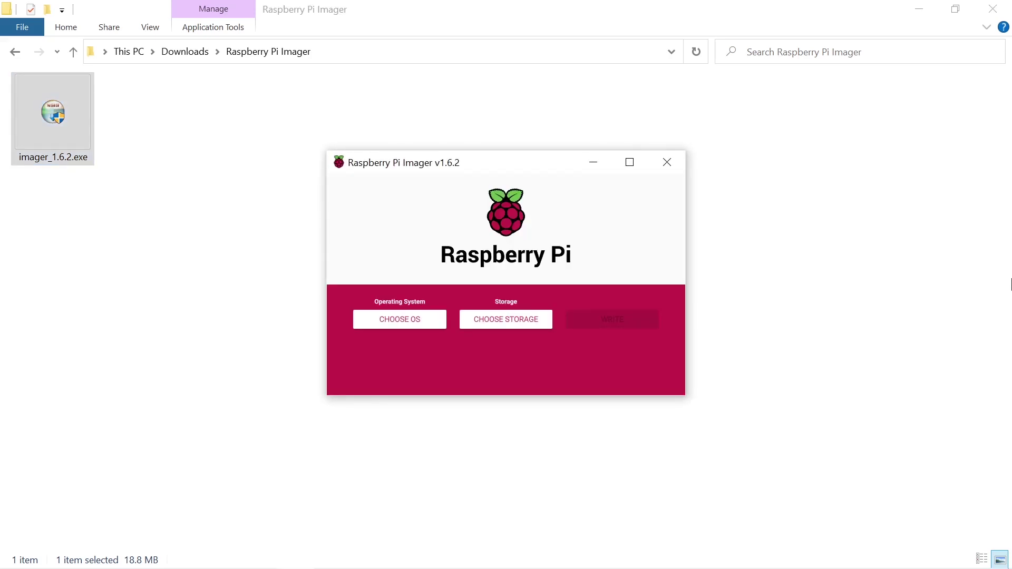
Write Raspberry Pi OS (32-bit) to the 31.9 GB USB device, confirming the erase
{"action": "left_click", "coordinate": [386, 321]}
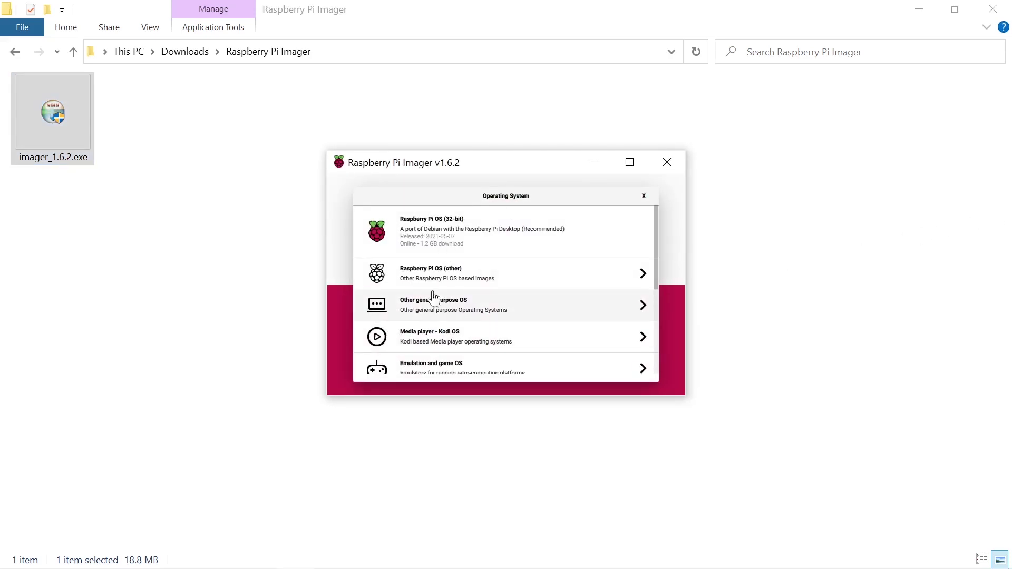
{"action": "left_click", "coordinate": [515, 244]}
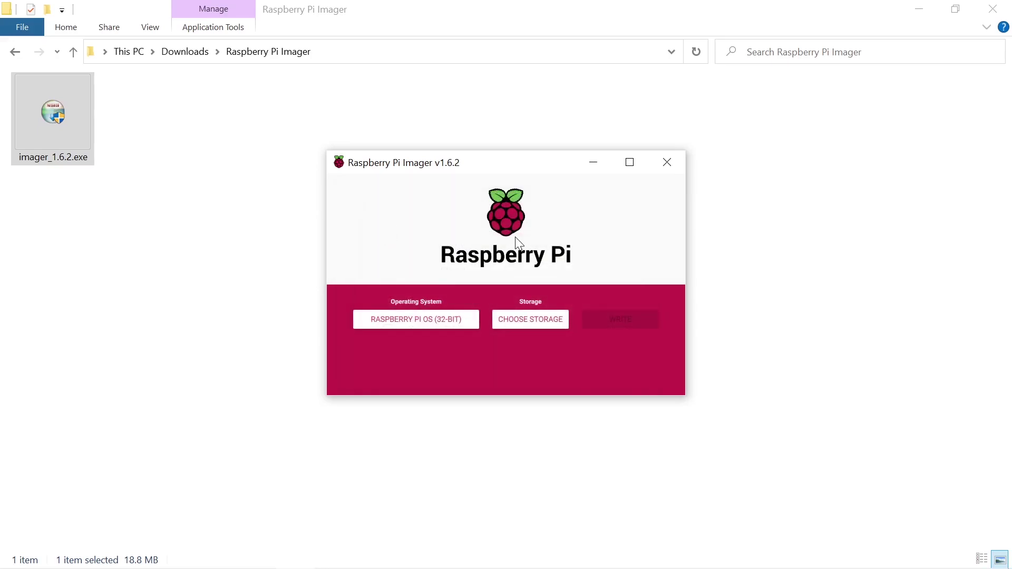
{"action": "left_click", "coordinate": [528, 318]}
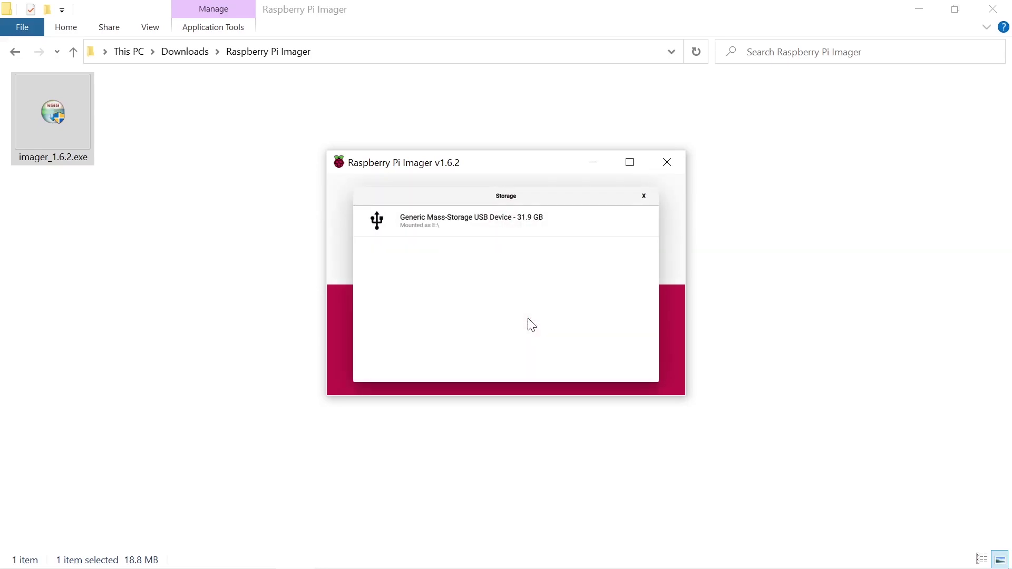
{"action": "left_click", "coordinate": [554, 214]}
{"action": "left_click", "coordinate": [613, 316]}
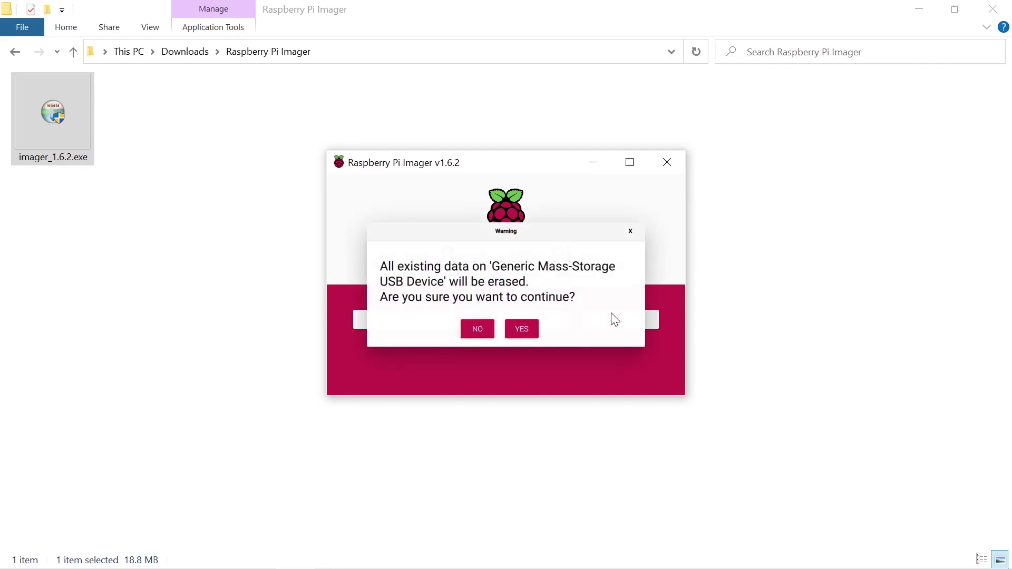
{"action": "left_click", "coordinate": [535, 333]}
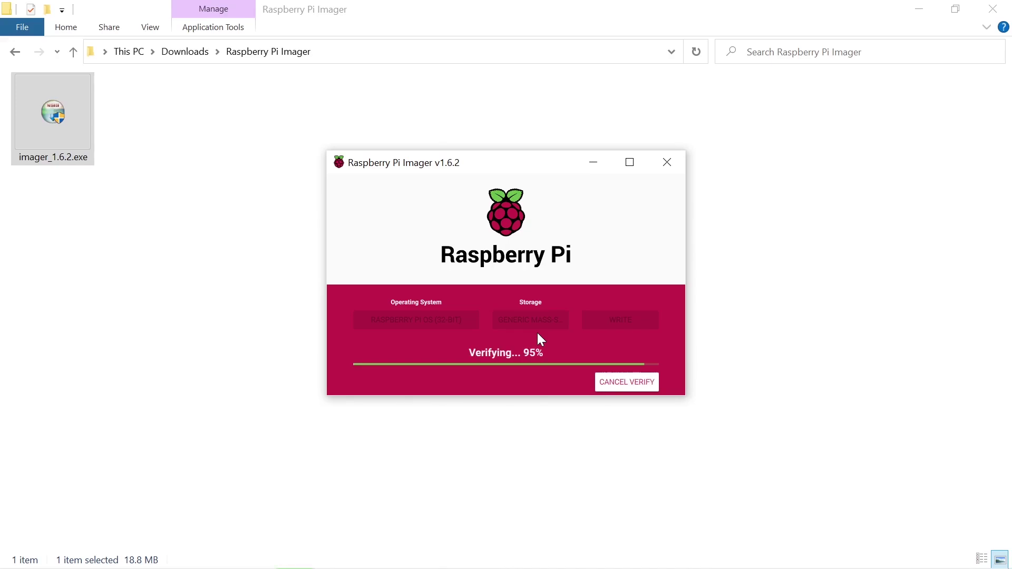
{"action": "left_click", "coordinate": [515, 340]}
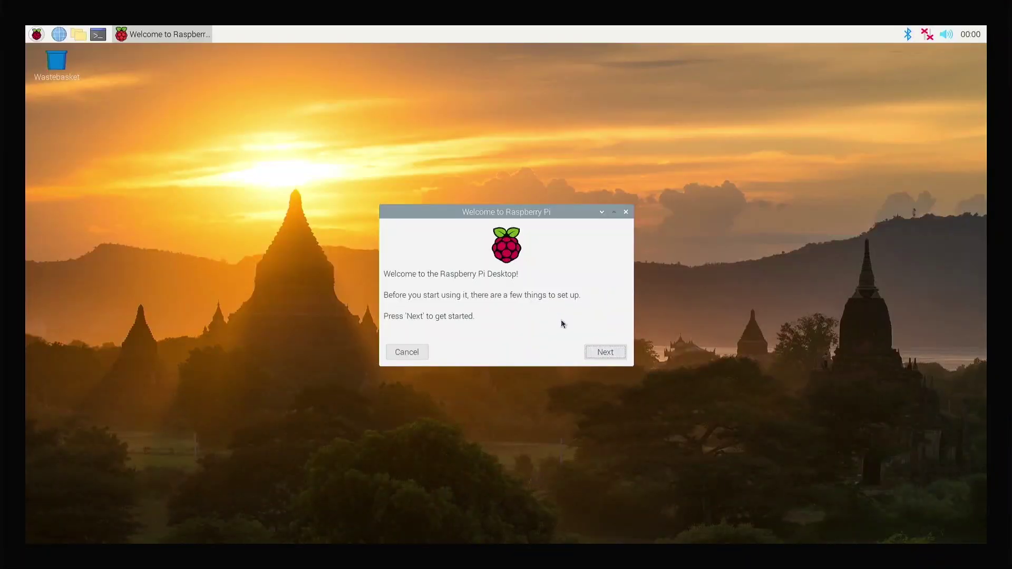
Advance the welcome wizard, accepting the country settings and skipping past the password step
{"action": "left_click", "coordinate": [610, 352]}
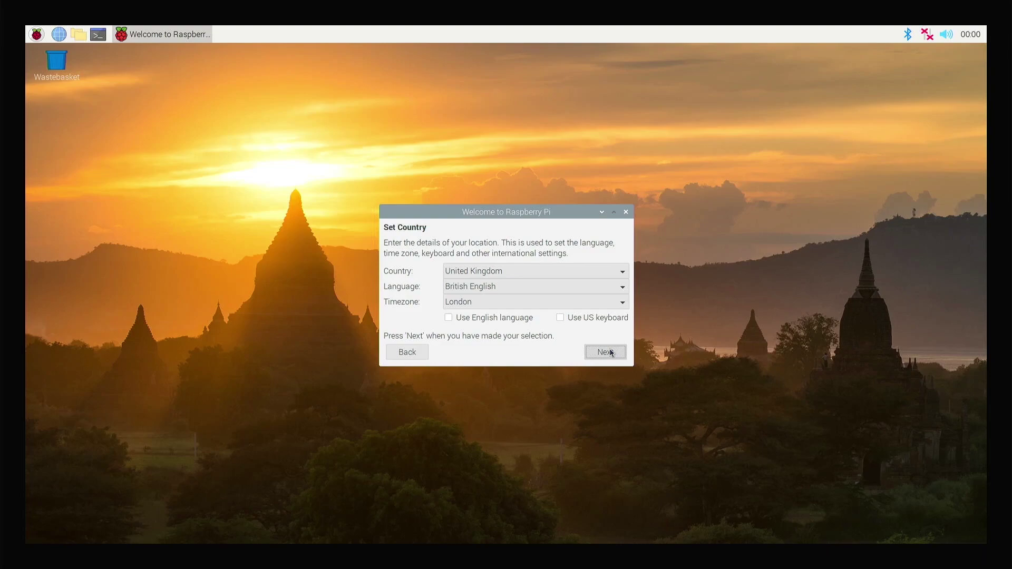
{"action": "left_click", "coordinate": [611, 352]}
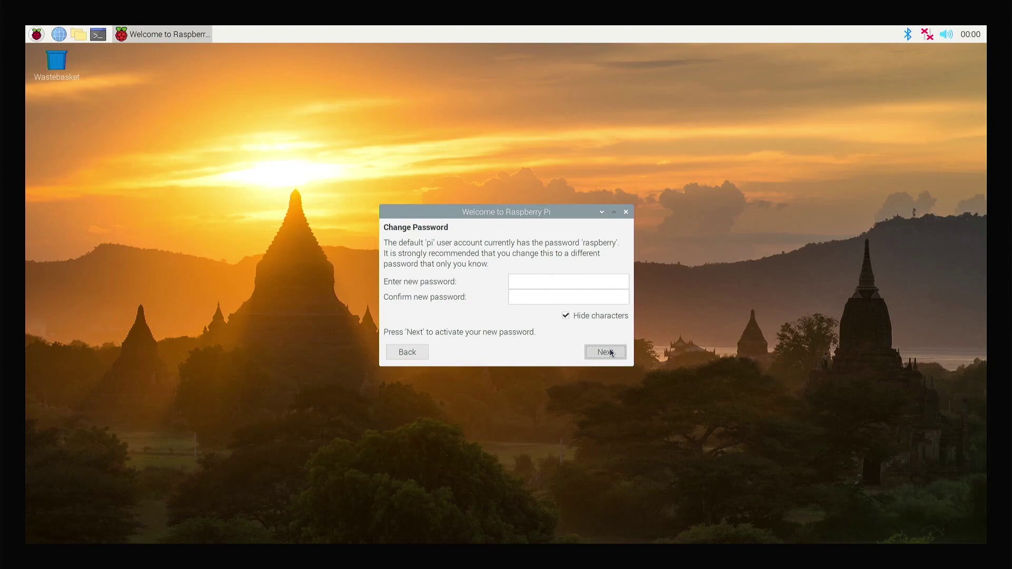
{"action": "left_click", "coordinate": [611, 352]}
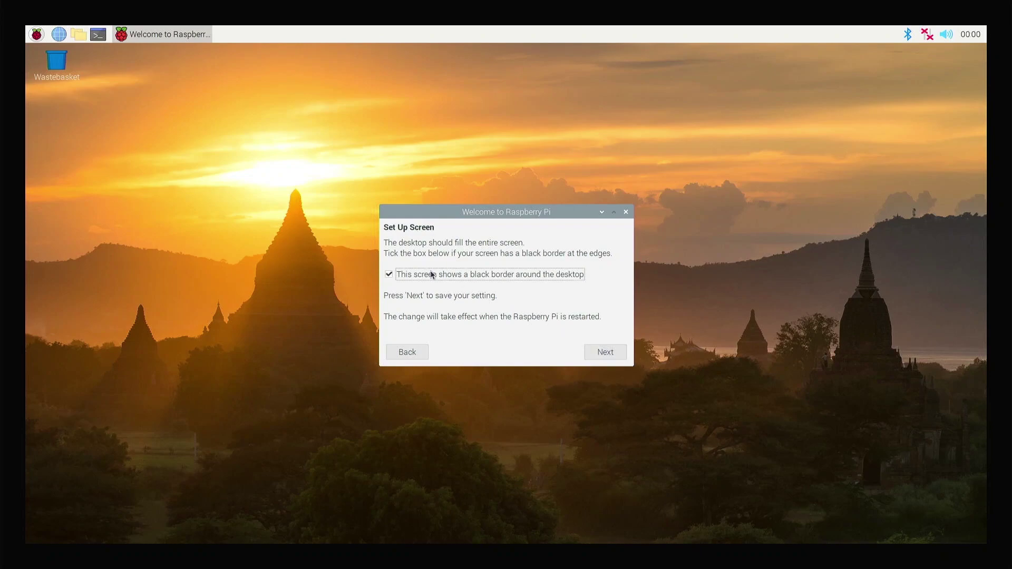
Save the screen setting and connect to the first Wi-Fi network with its password
{"action": "left_click", "coordinate": [605, 360]}
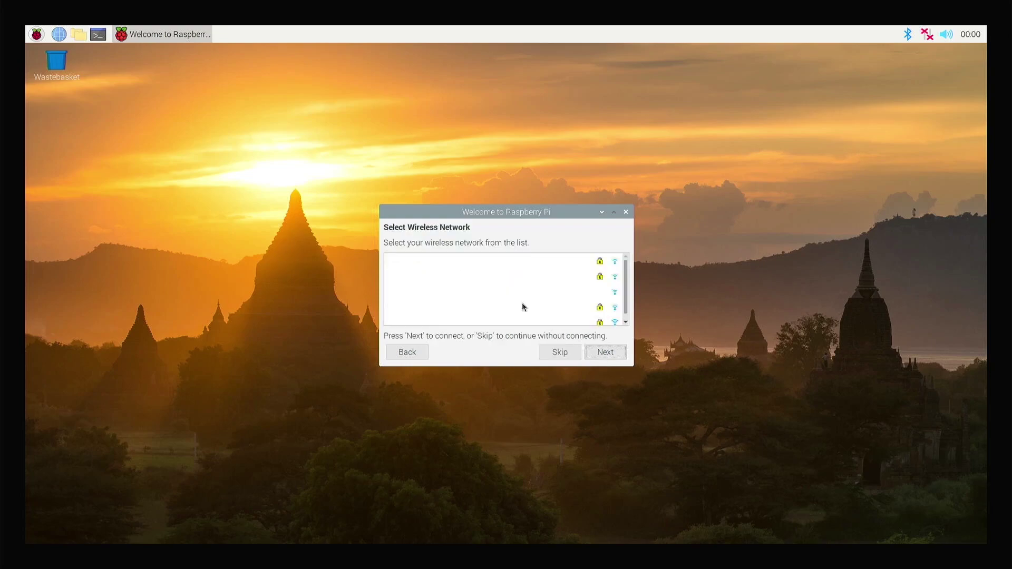
{"action": "left_click", "coordinate": [456, 264]}
{"action": "left_click", "coordinate": [609, 356]}
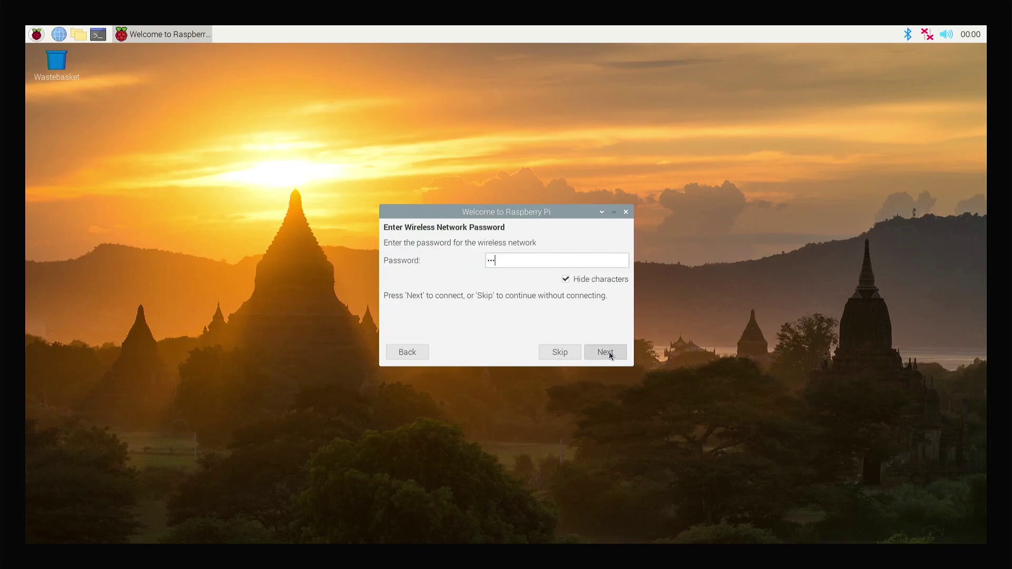
{"action": "left_click", "coordinate": [610, 355]}
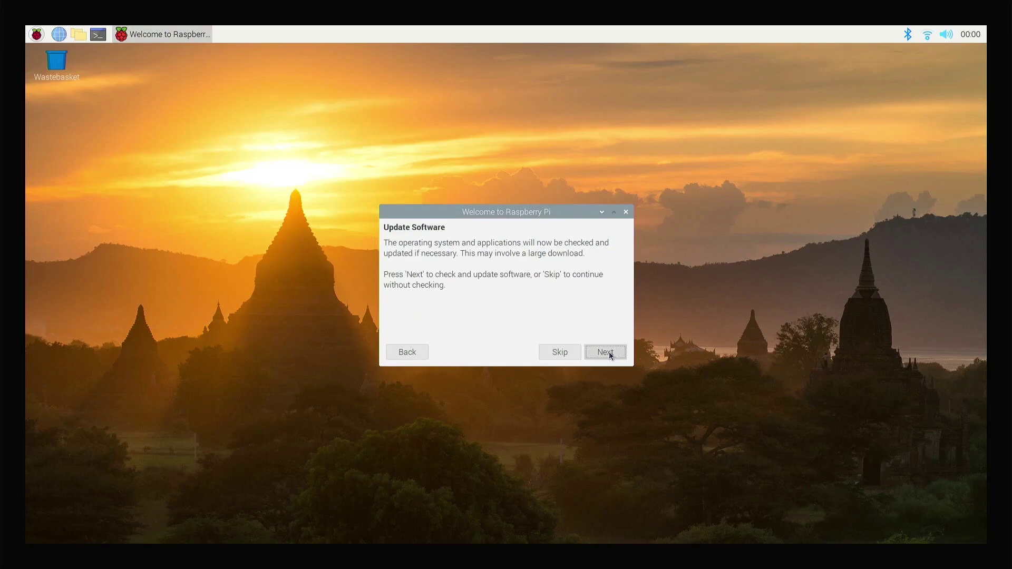
Install the software updates, acknowledge the system is up to date, and restart the Pi
{"action": "left_click", "coordinate": [610, 355]}
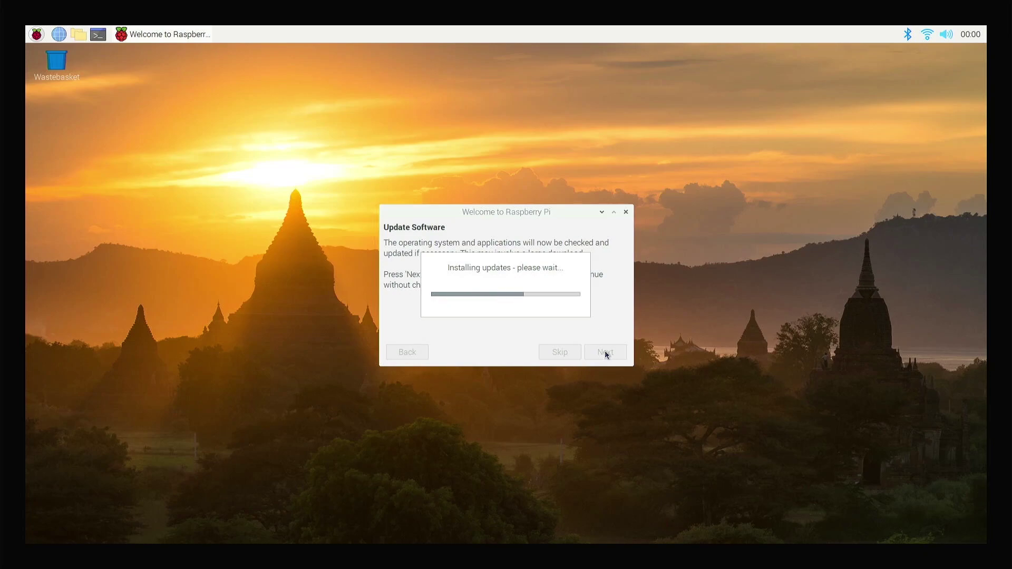
{"action": "left_click", "coordinate": [504, 306]}
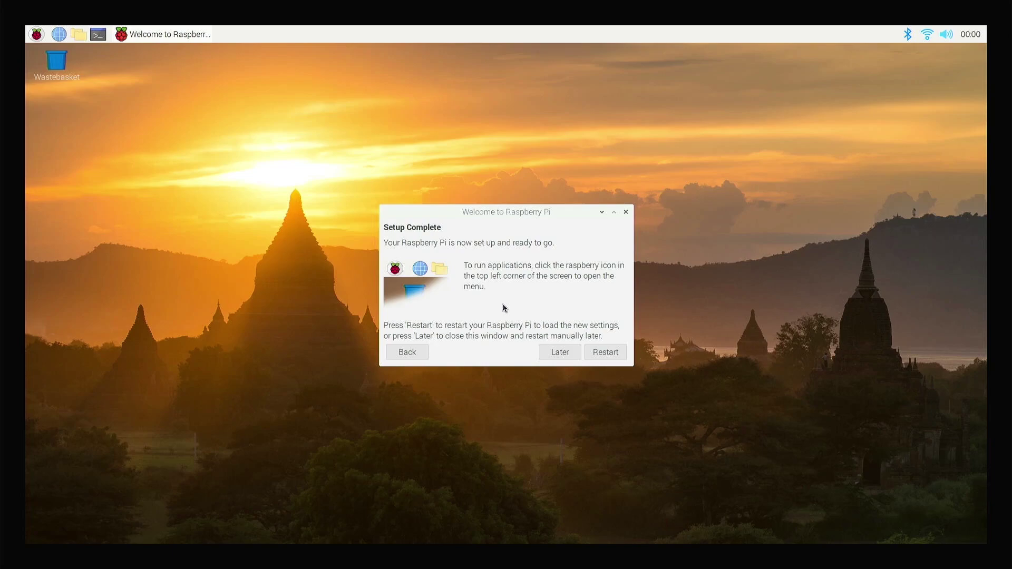
{"action": "left_click", "coordinate": [598, 349]}
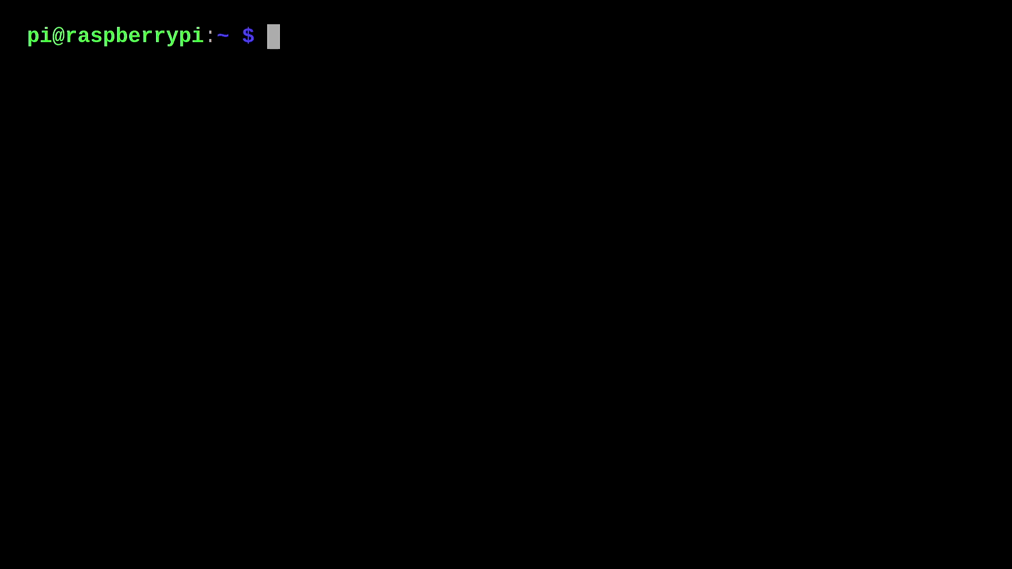
Update and upgrade the system, install the steamlink package with apt, and launch steamlink
{"action": "type", "text": "sudo apt update -y && sudo apt upgrade -y"}
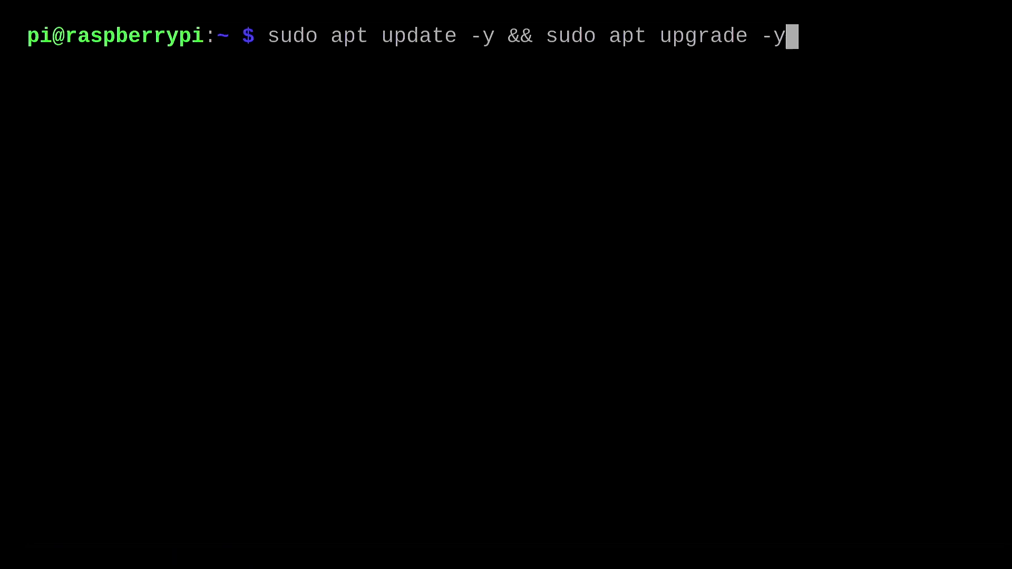
{"action": "key", "text": "Return"}
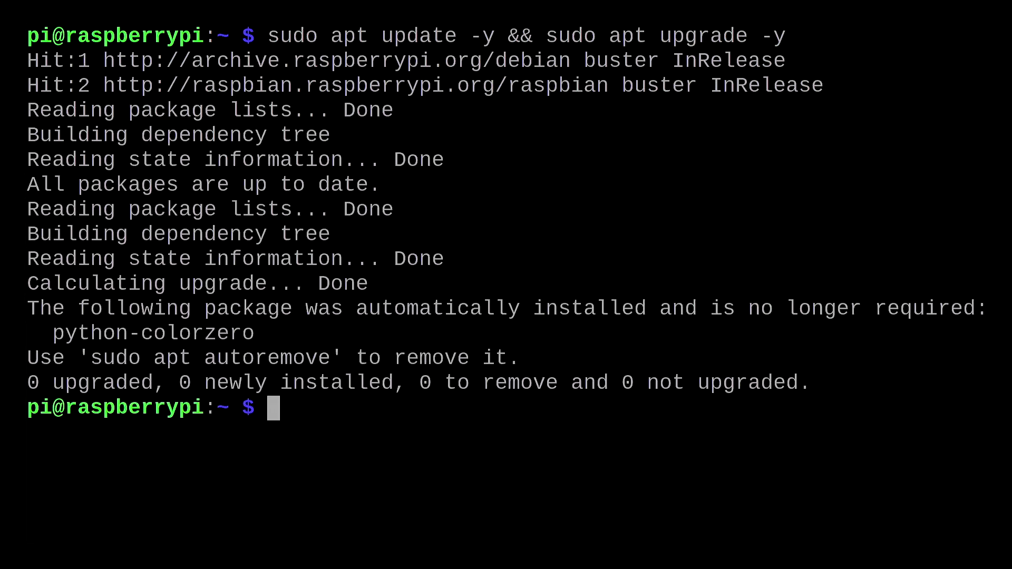
{"action": "type", "text": "sudo apt install steamlink"}
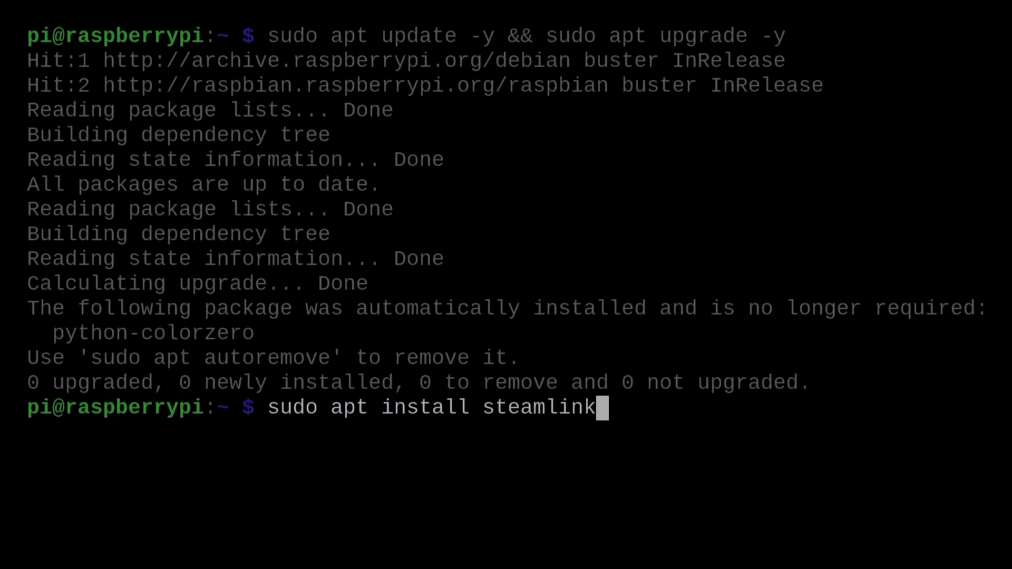
{"action": "key", "text": "Return"}
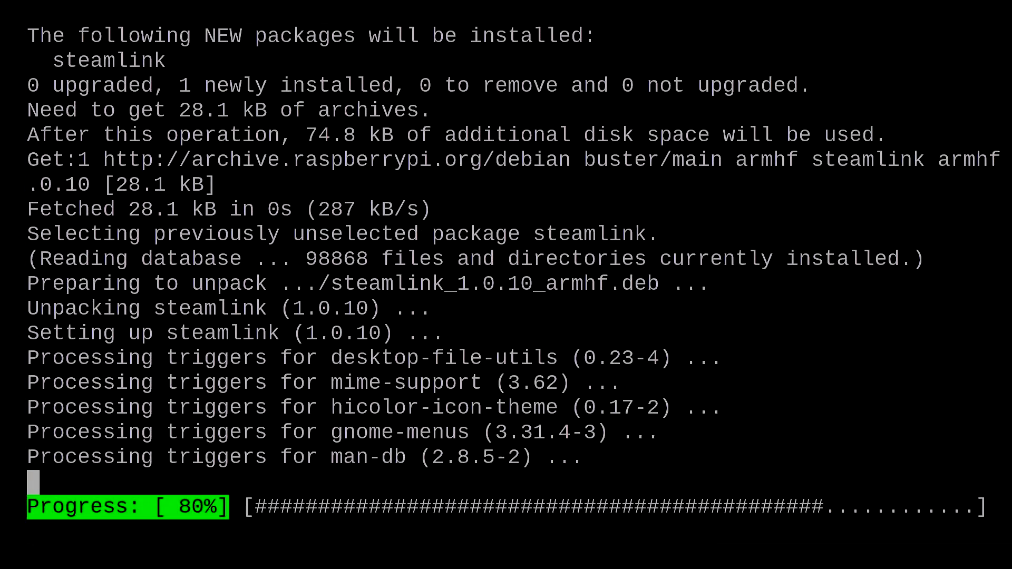
{"action": "type", "text": "steamlink"}
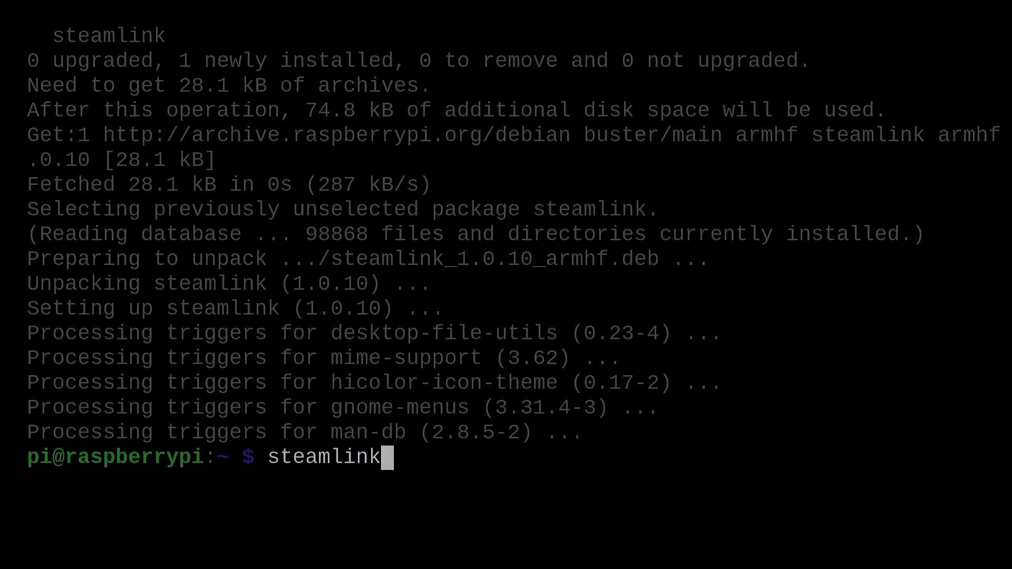
{"action": "key", "text": "Return"}
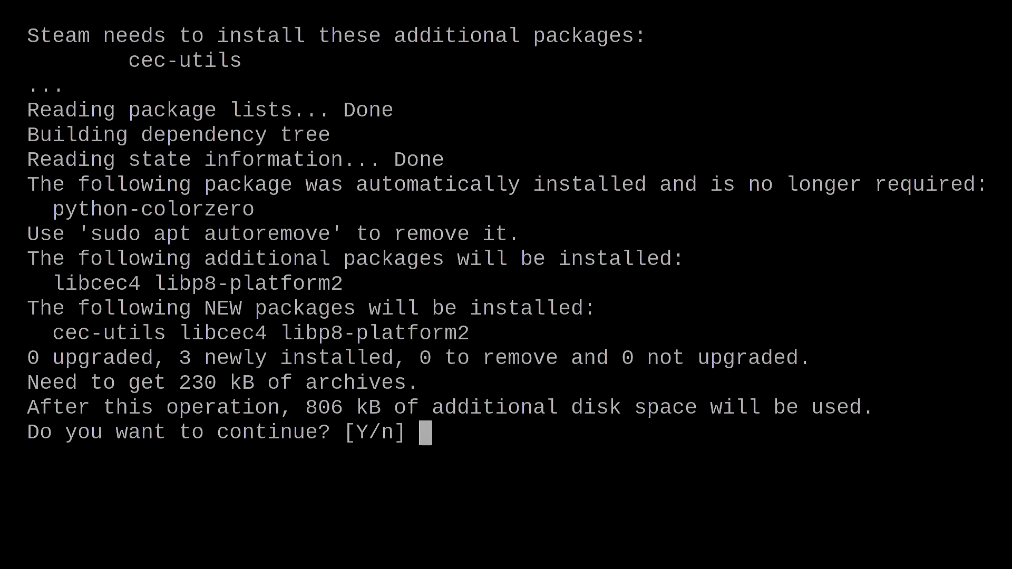
Agree to install cec-utils, libcec4 and libp8-platform2, then continue through the udev-rule prompts
{"action": "type", "text": "y"}
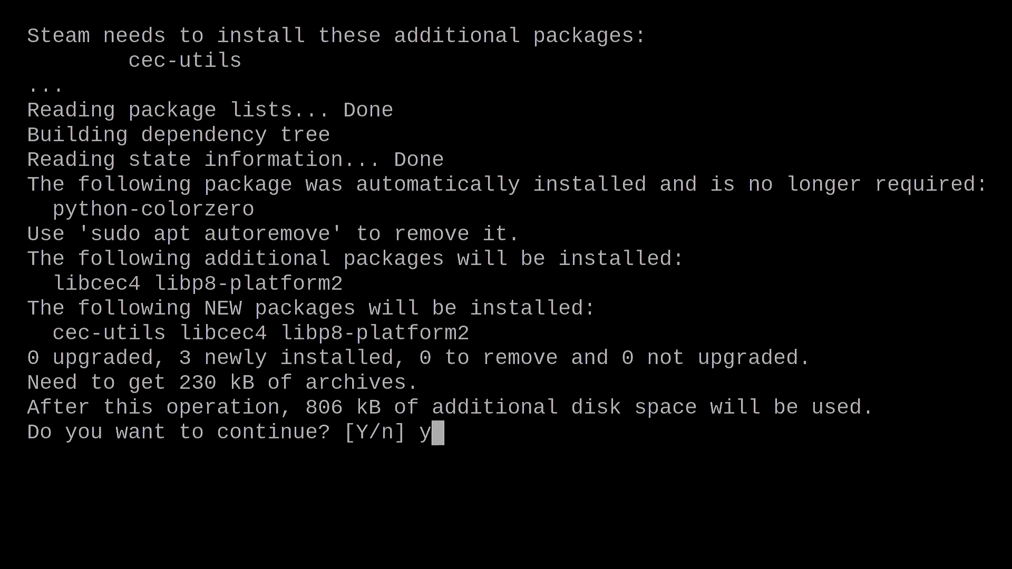
{"action": "key", "text": "Return"}
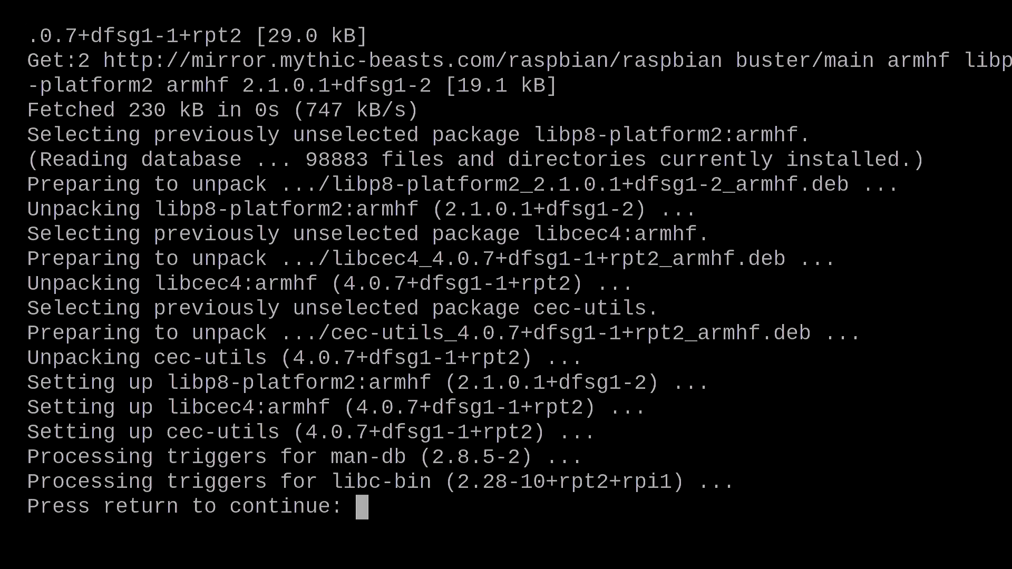
{"action": "key", "text": "Return"}
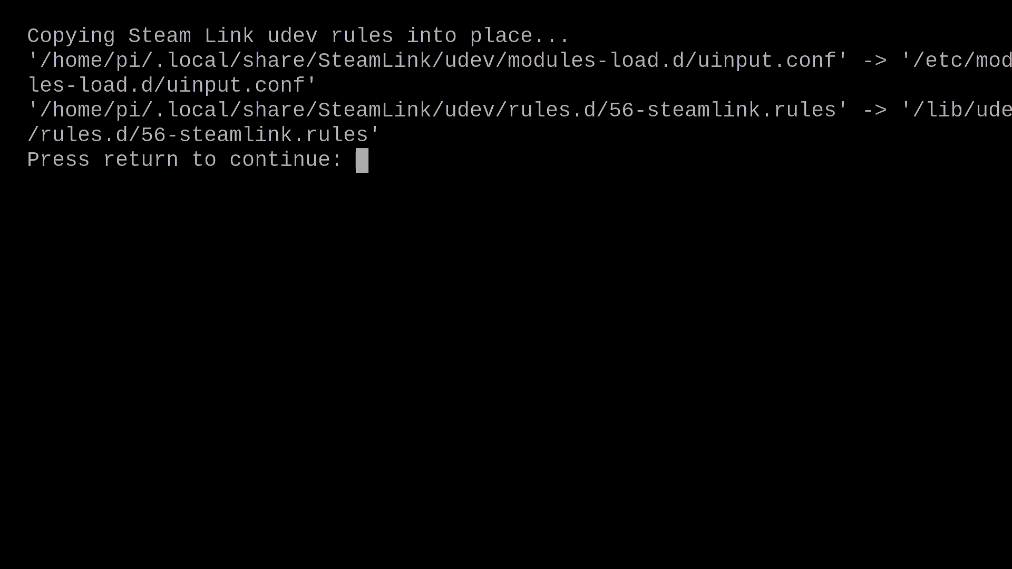
{"action": "key", "text": "Return"}
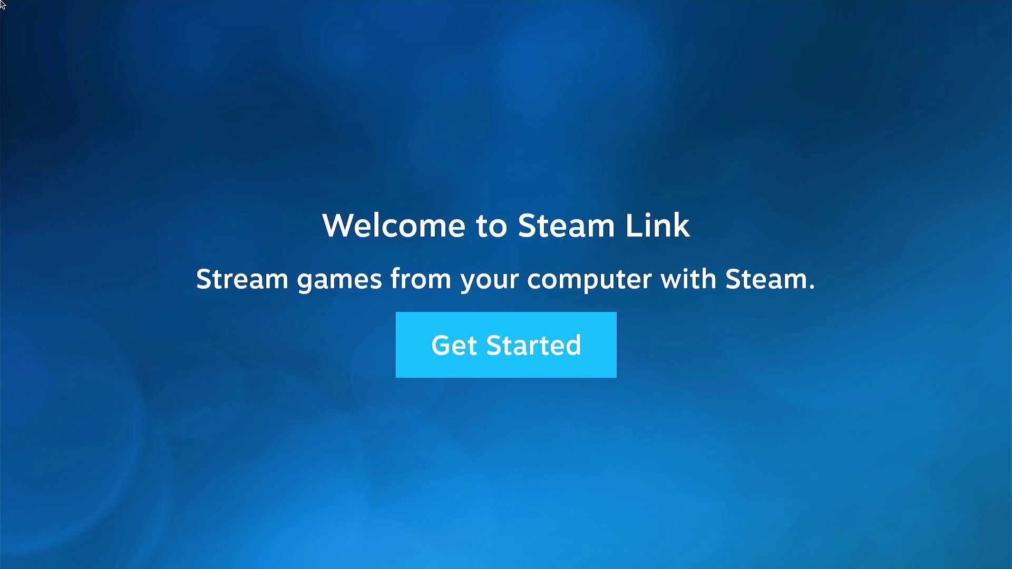
Start Steam Link setup and skip controller pairing, confirming to continue without a controller
{"action": "key", "text": "Return"}
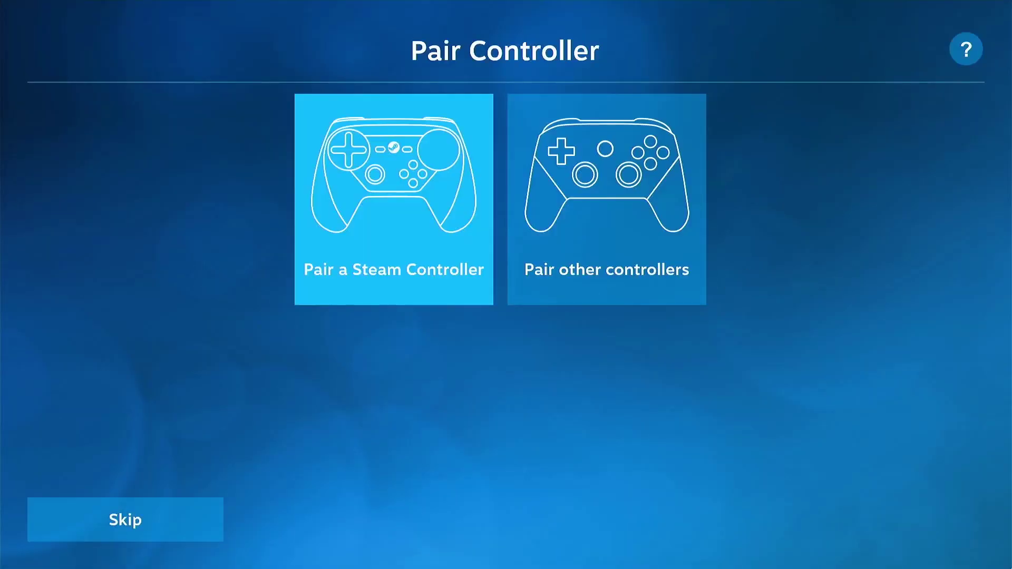
{"action": "key", "text": "Down"}
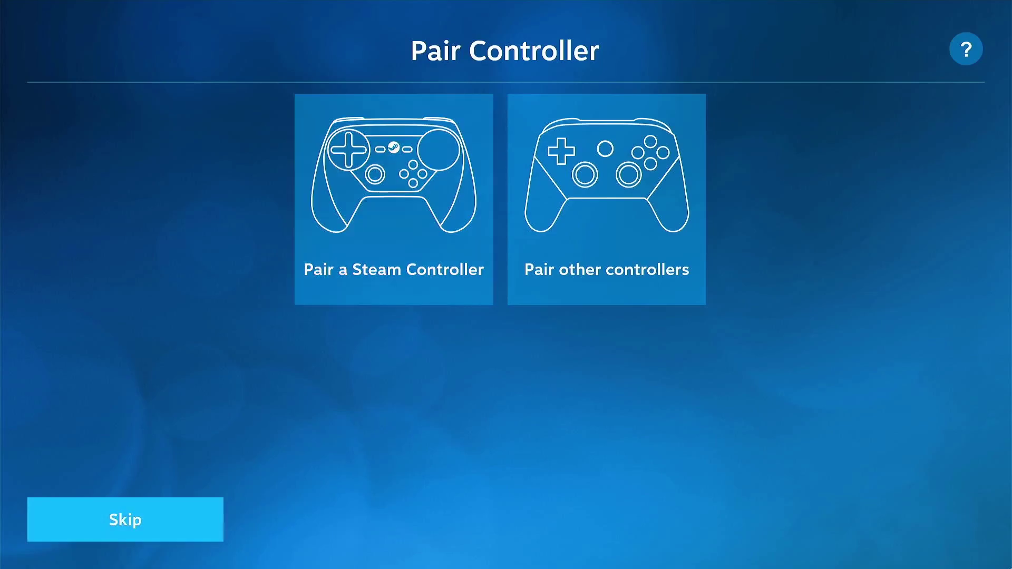
{"action": "key", "text": "Return"}
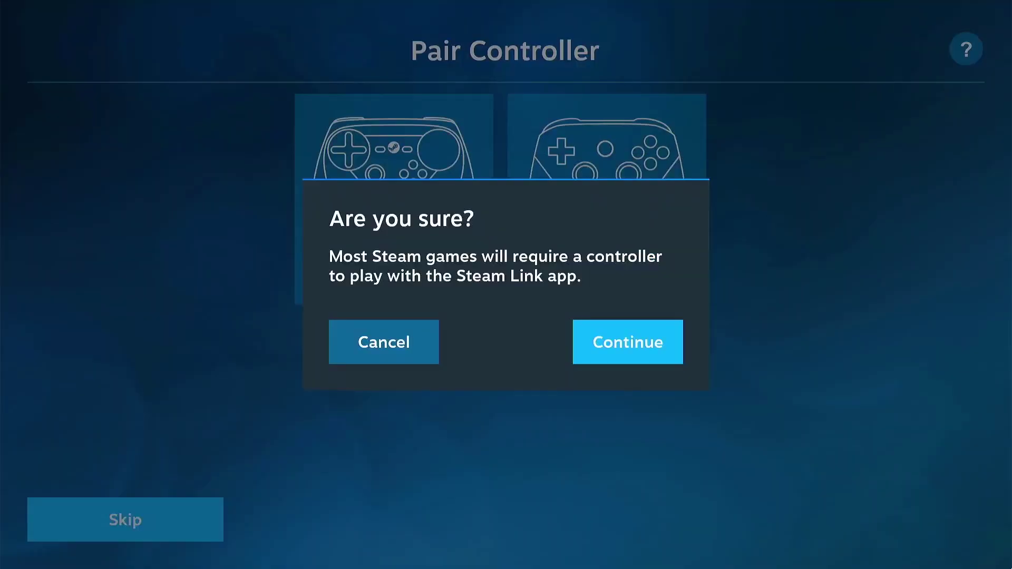
{"action": "key", "text": "Return"}
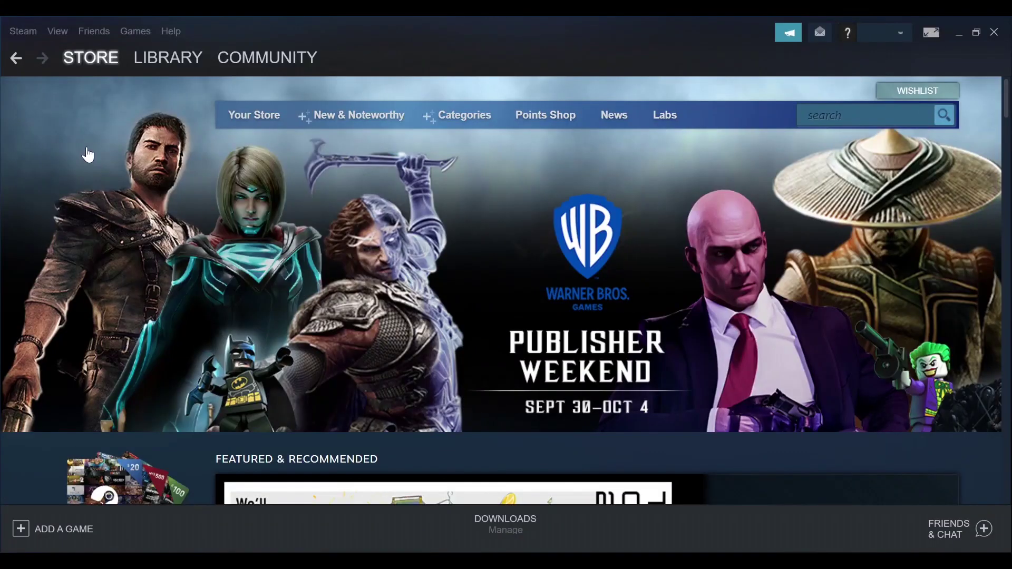
Verify Enable Remote Play is checked in Steam's Remote Play settings, then close Settings with OK
{"action": "left_click", "coordinate": [16, 33]}
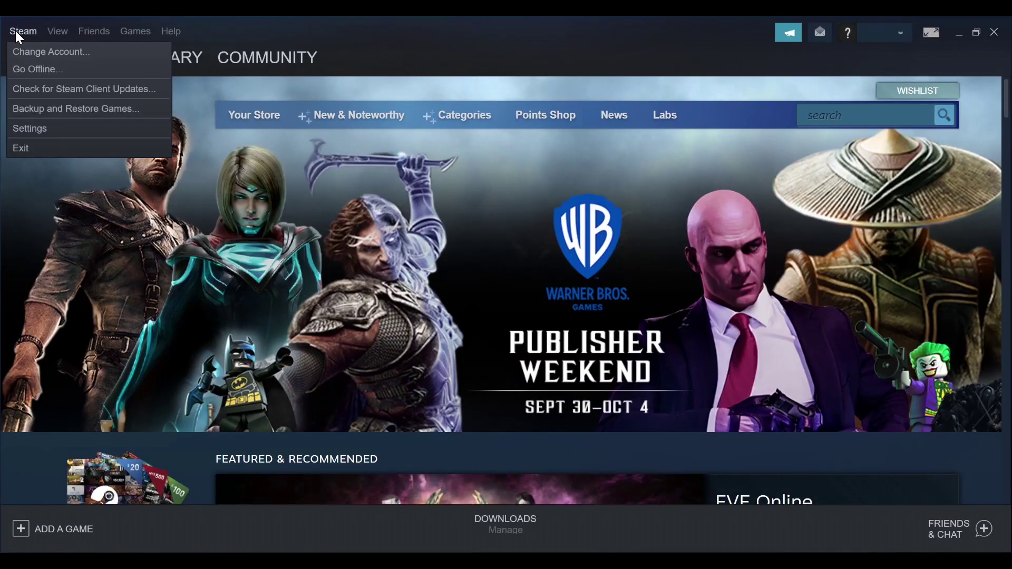
{"action": "left_click", "coordinate": [41, 128]}
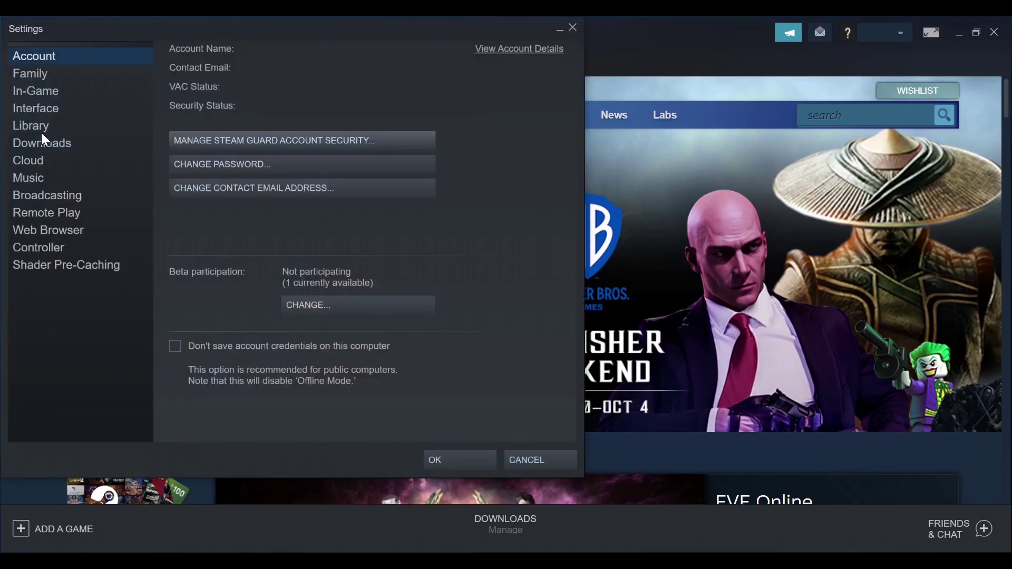
{"action": "left_click", "coordinate": [54, 213]}
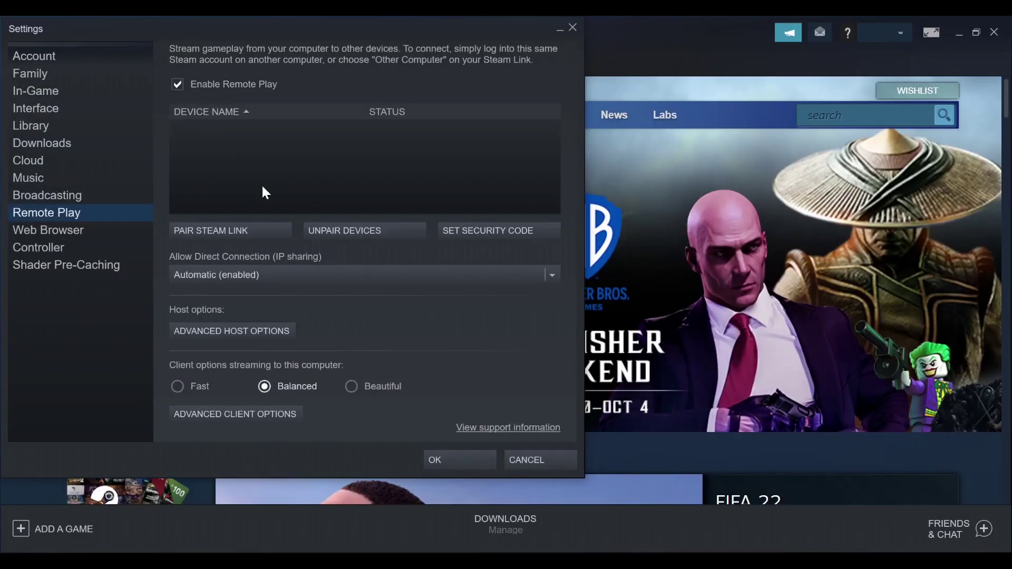
{"action": "left_click", "coordinate": [476, 466]}
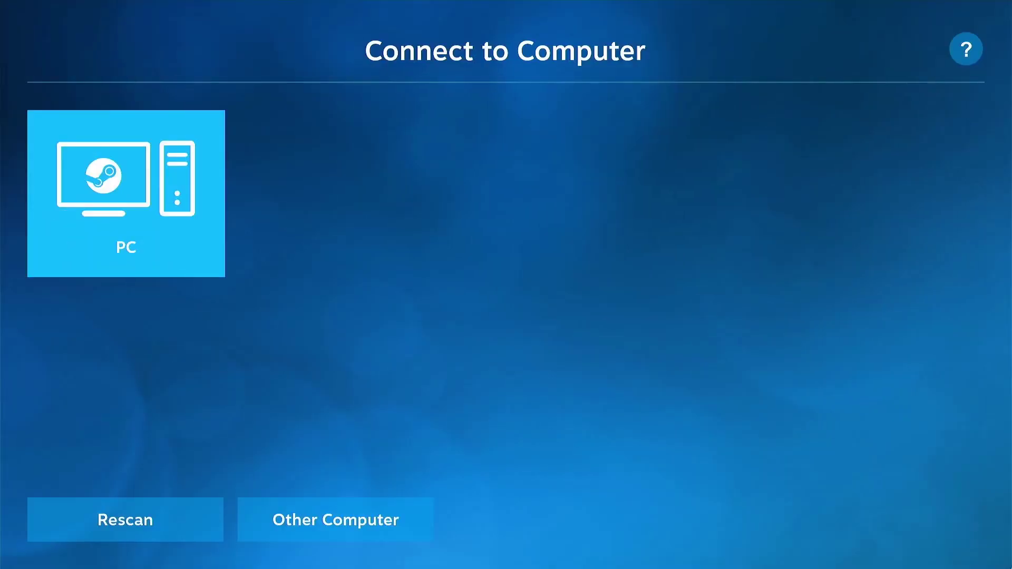
Connect to the PC, authorize it with the displayed PIN, and accept the network test result
{"action": "key", "text": "Down"}
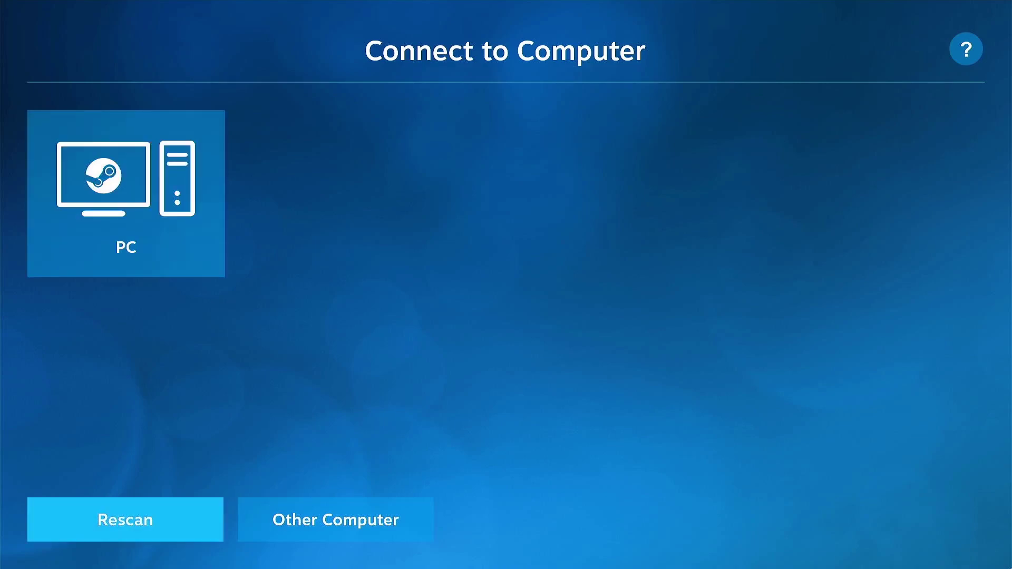
{"action": "key", "text": "Up"}
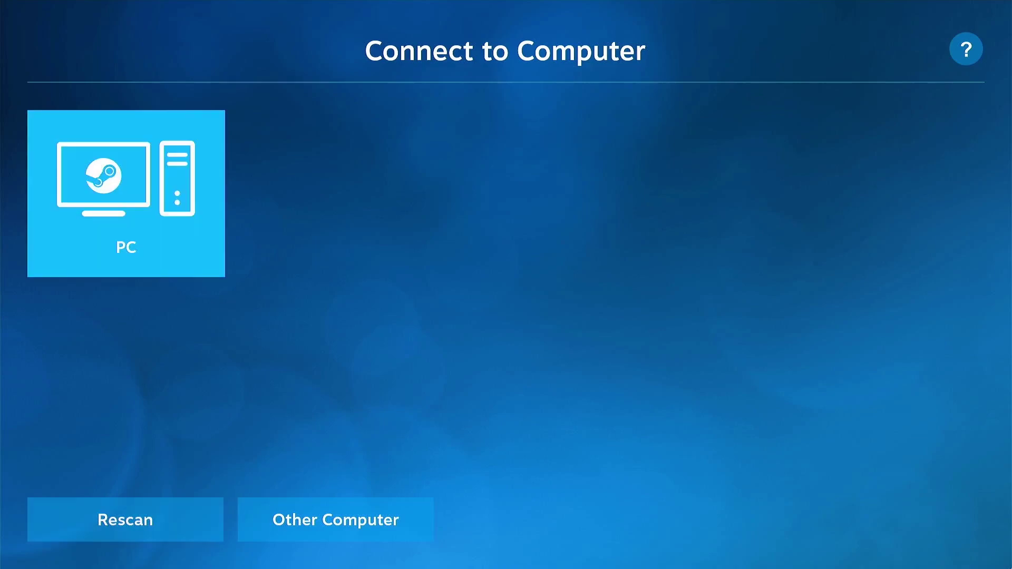
{"action": "key", "text": "Return"}
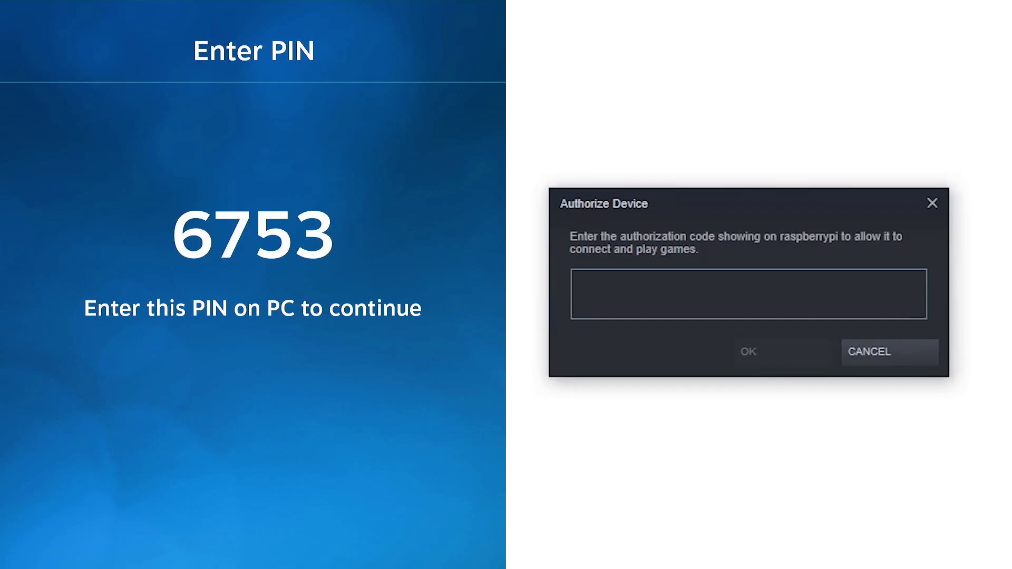
{"action": "type", "text": "6753"}
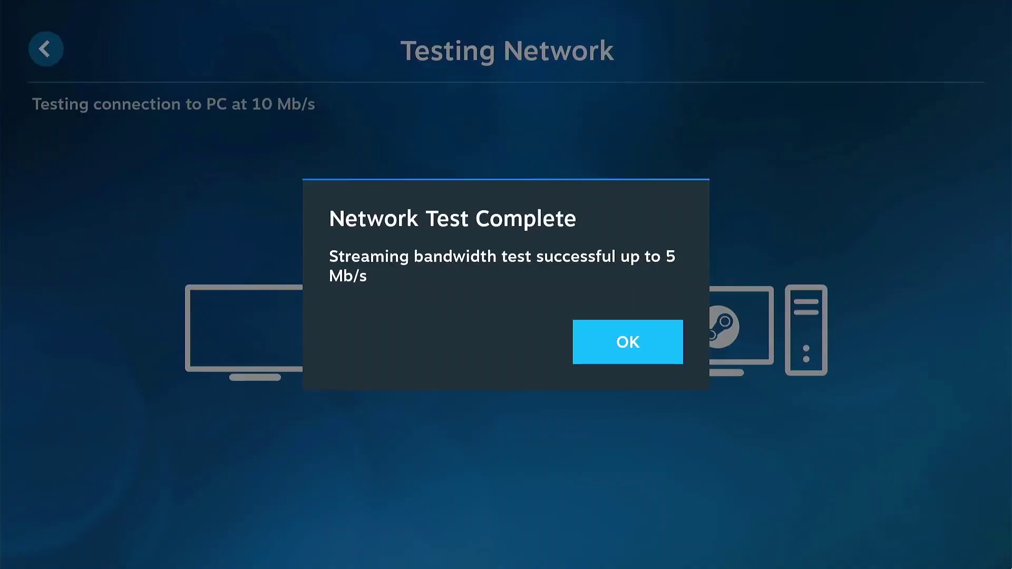
{"action": "key", "text": "Return"}
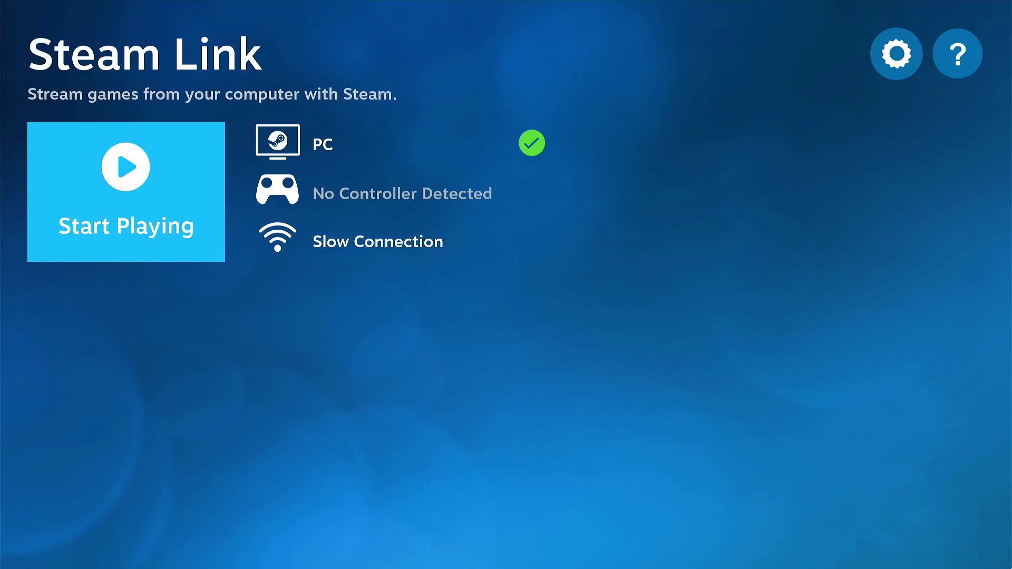
Start streaming the PC's Steam library, then end it with Stop Streaming from the session controls
{"action": "key", "text": "Return"}
{"action": "key", "text": "Return"}
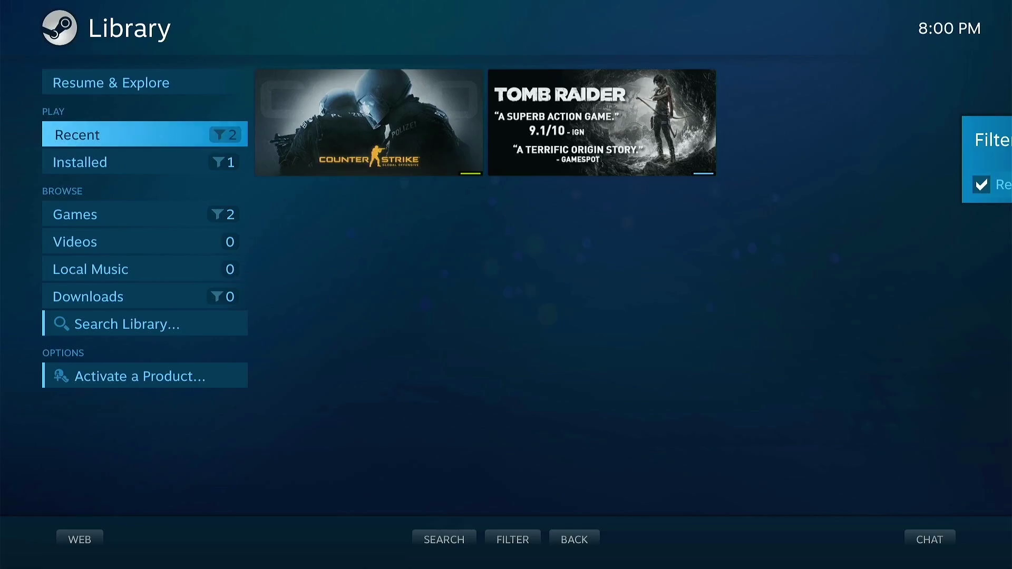
{"action": "key", "text": "Escape"}
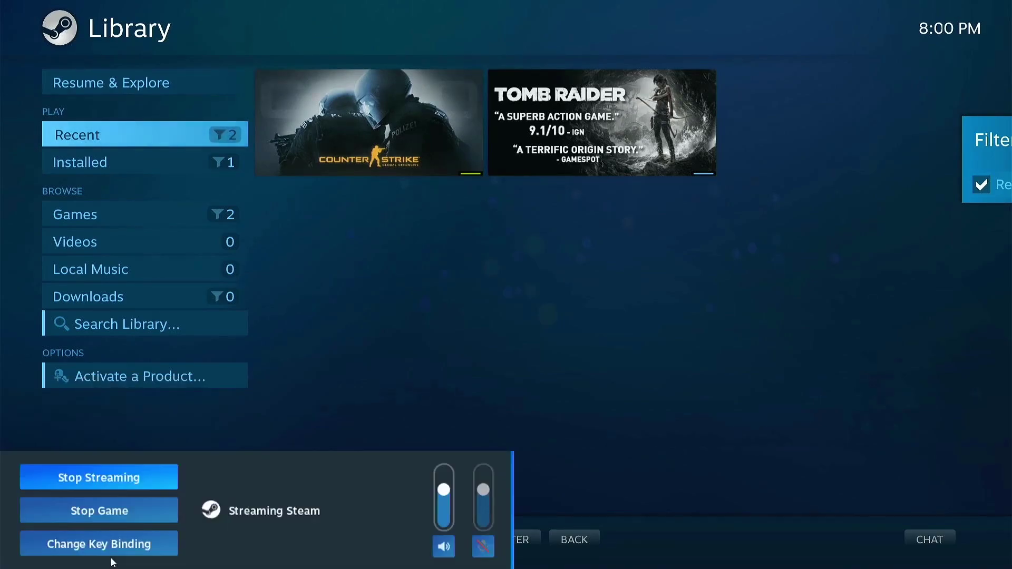
{"action": "key", "text": "Return"}
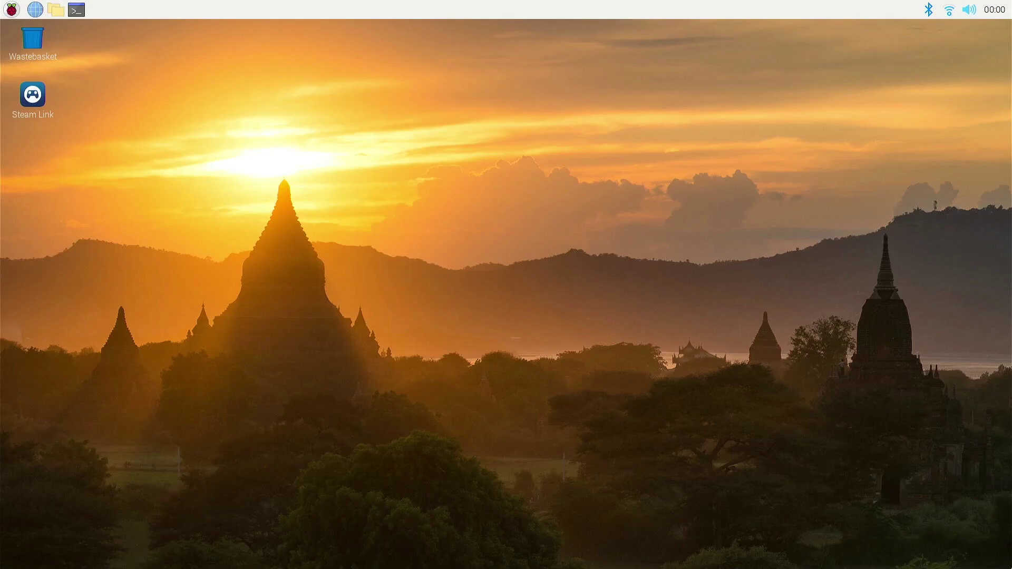
{"action": "double_click", "coordinate": [50, 99]}
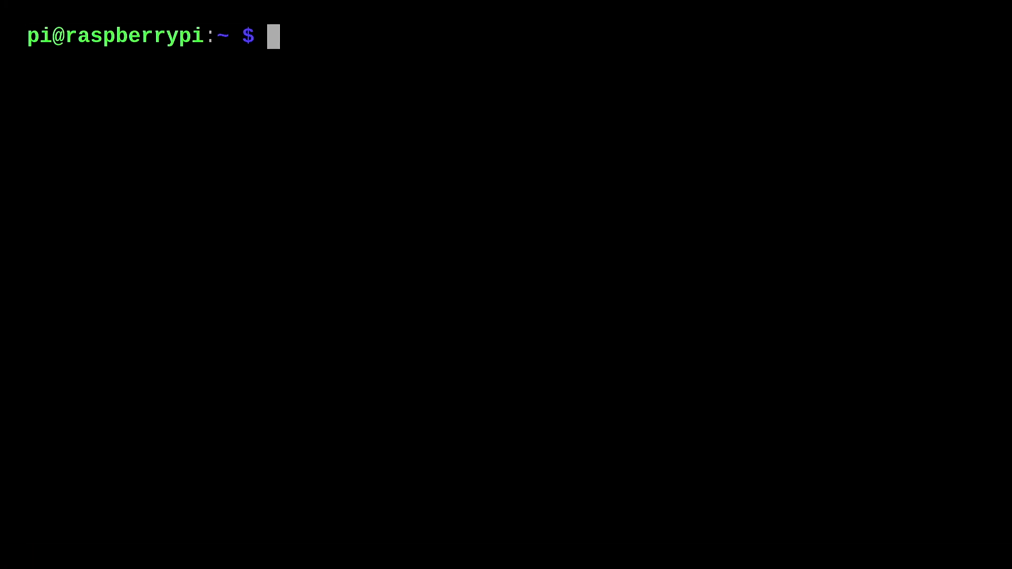
{"action": "type", "text": "sudo nano /etc/xdg/lxsession/LXDE-pi/autostart"}
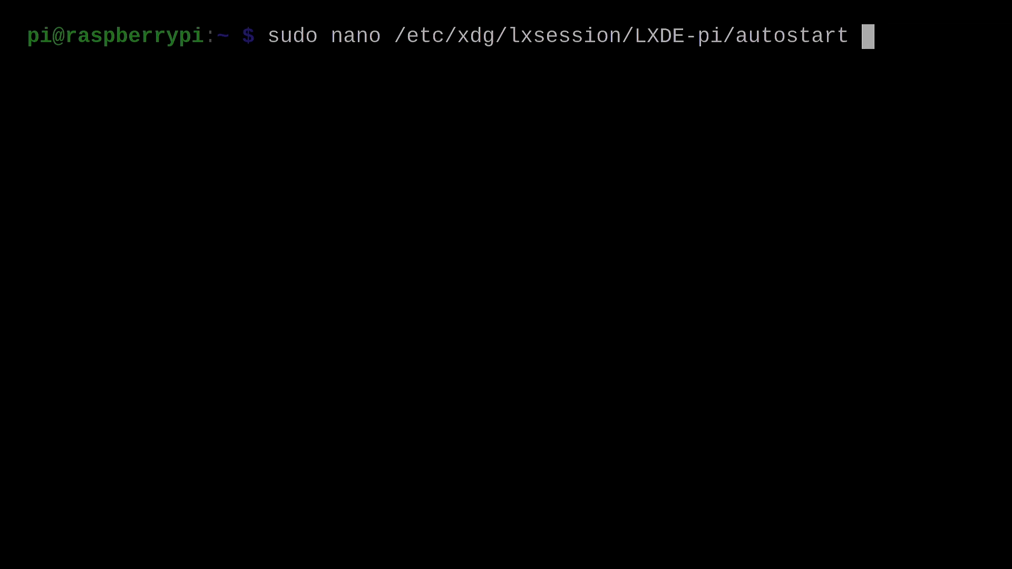
{"action": "key", "text": "Return"}
{"action": "key", "text": "Down"}
{"action": "key", "text": "Down"}
{"action": "key", "text": "Down"}
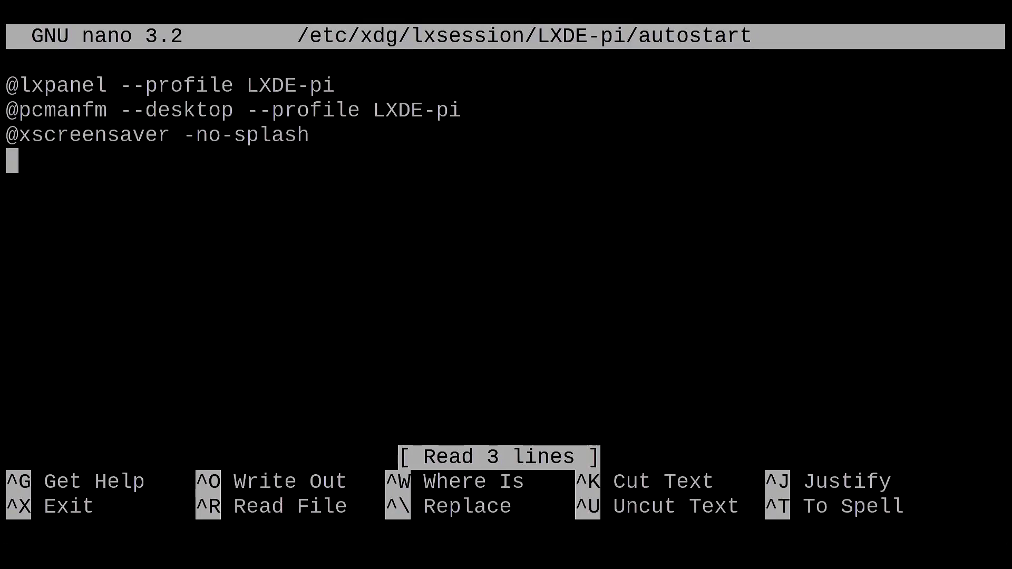
{"action": "type", "text": "@steamlink"}
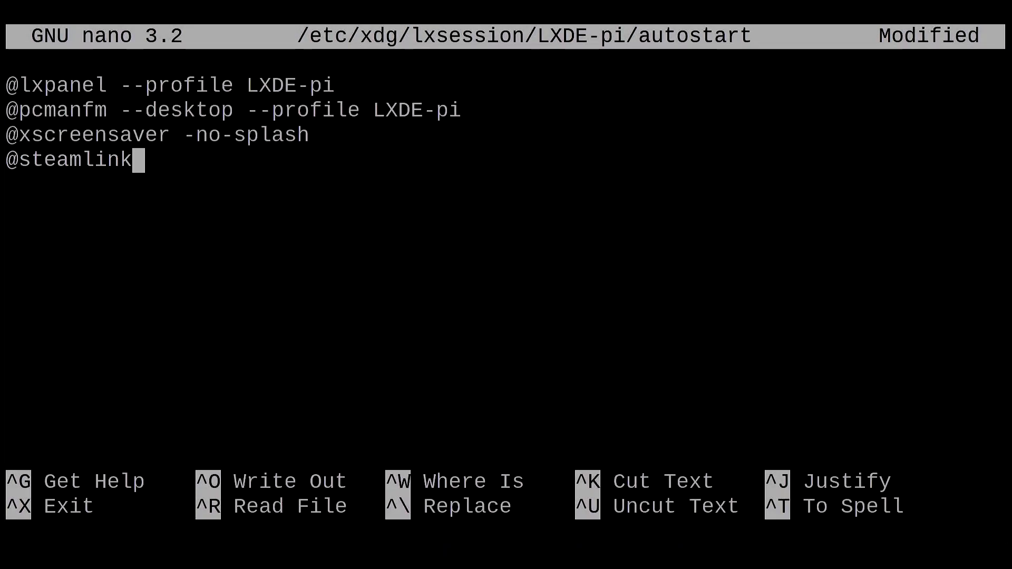
{"action": "key", "text": "ctrl+x"}
{"action": "key", "text": "y"}
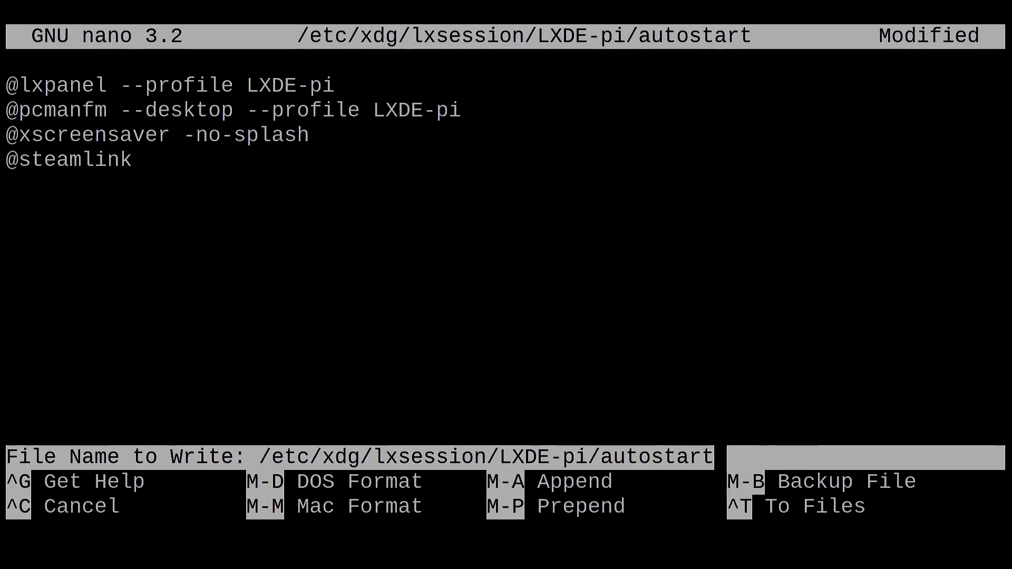
{"action": "key", "text": "Return"}
{"action": "type", "text": "sudo reboot"}
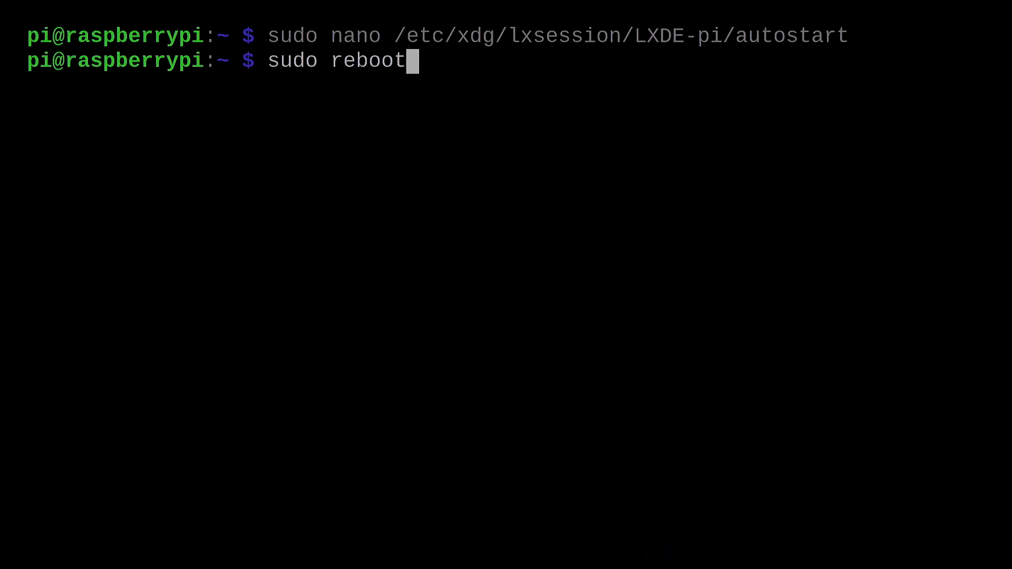